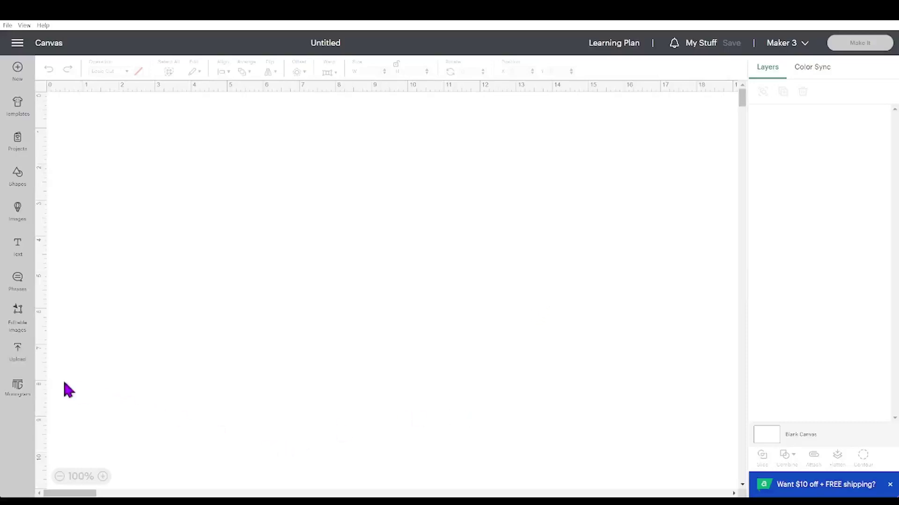
Load the Happy Father's Day card image for upload and classify it as a Complex image.
click(16, 358)
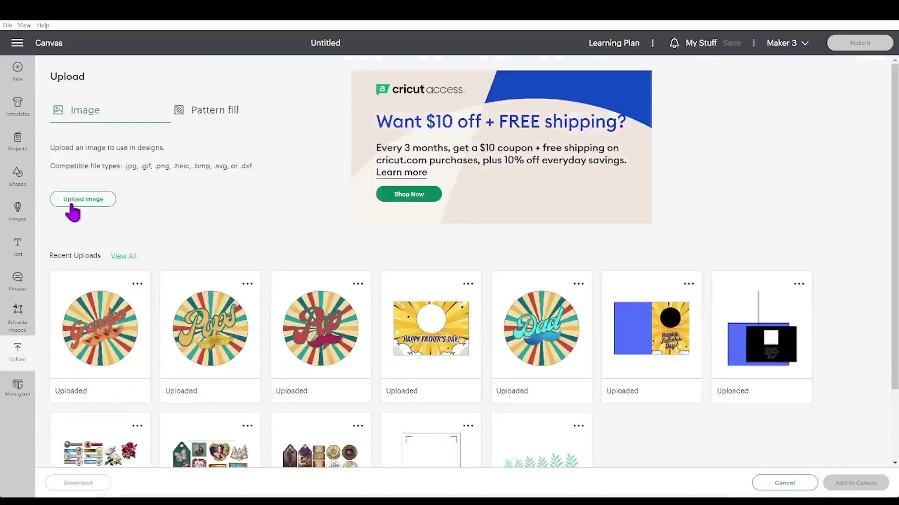
click(74, 200)
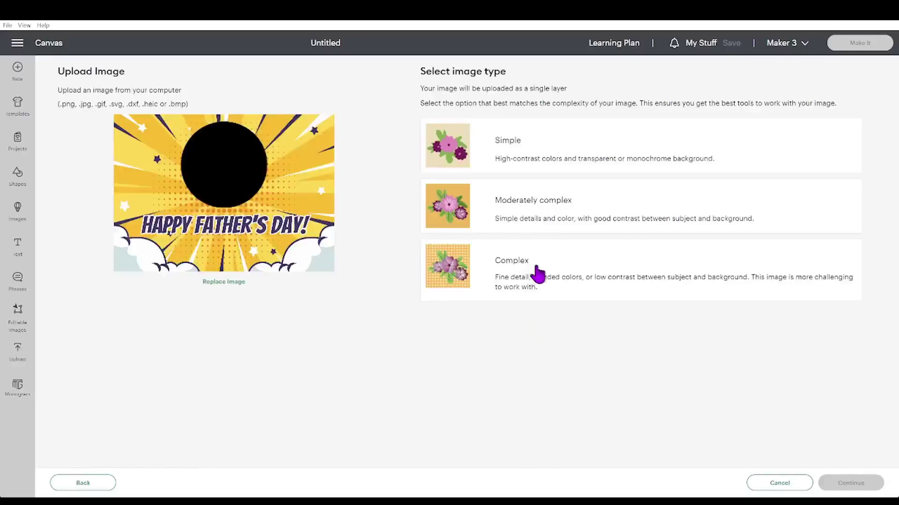
click(538, 275)
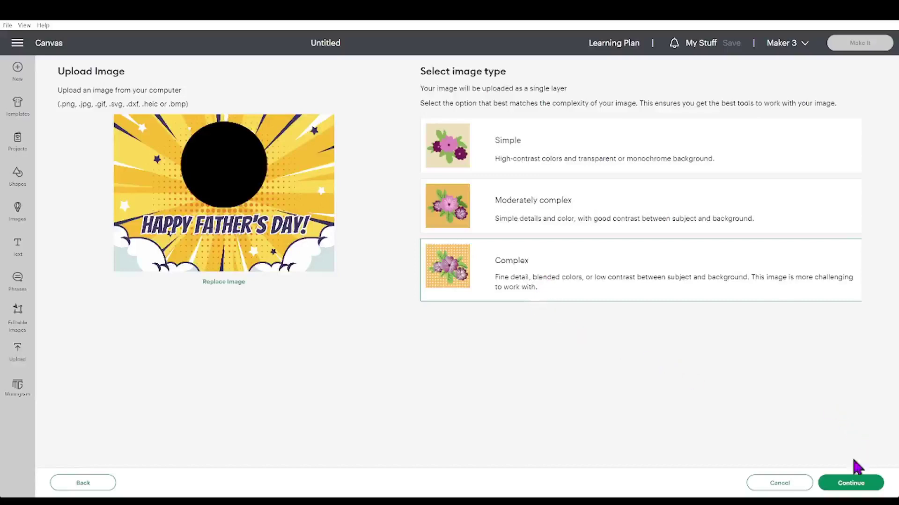
click(850, 483)
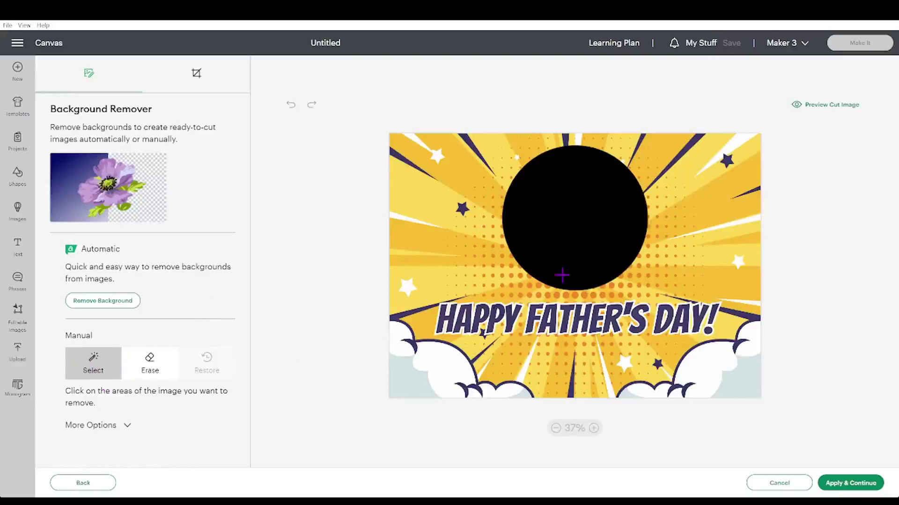
Remove the black circle from the card image, choose Print Then Cut Image, and cancel the upload.
click(562, 218)
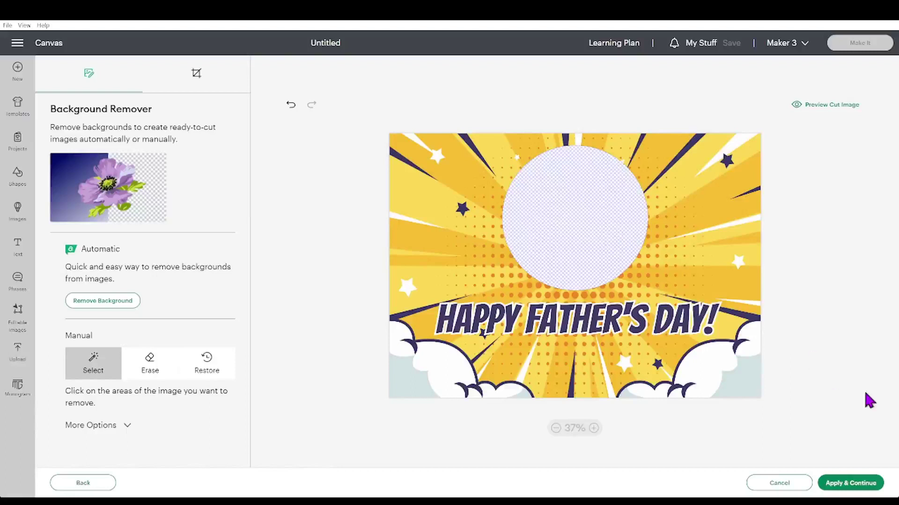
click(859, 493)
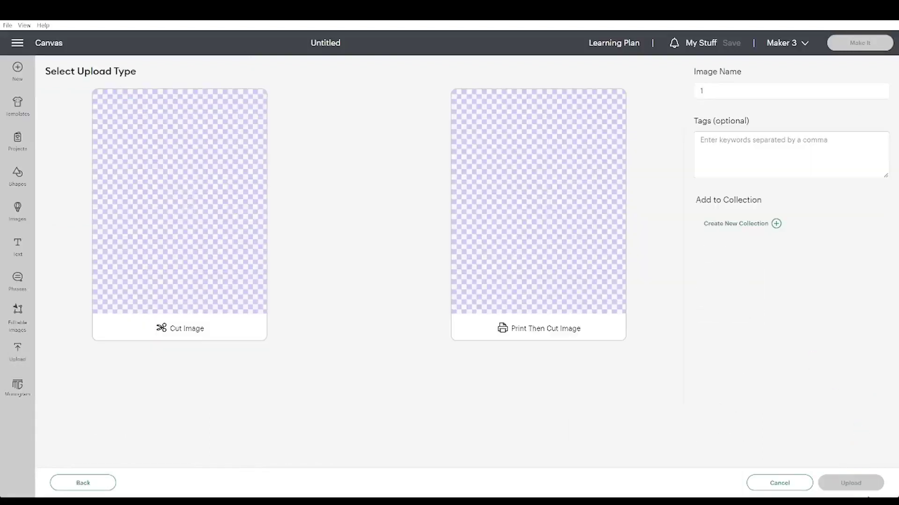
click(583, 265)
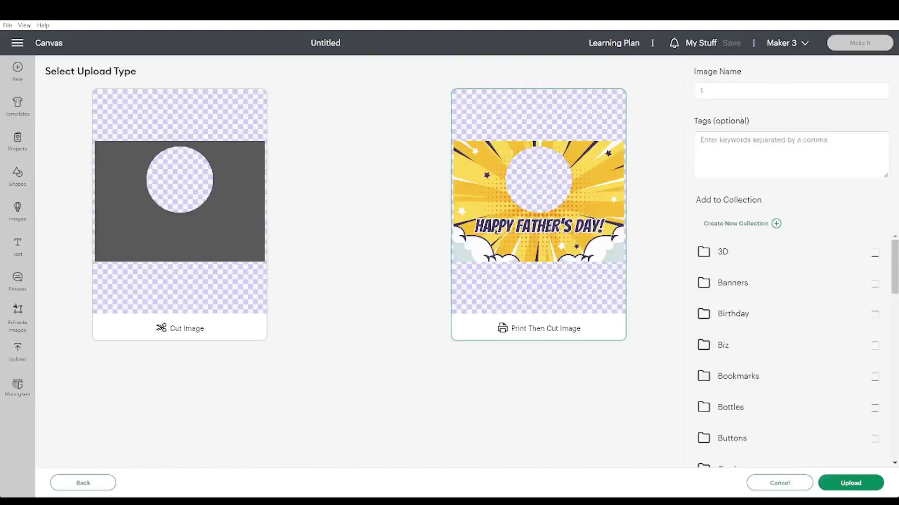
click(790, 487)
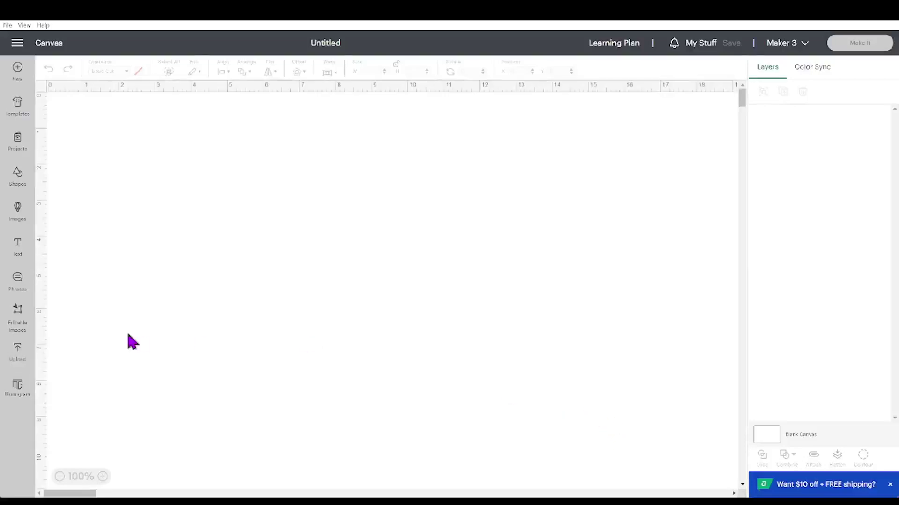
Load the round Dad sunburst image for upload and classify it as a Complex image.
click(23, 358)
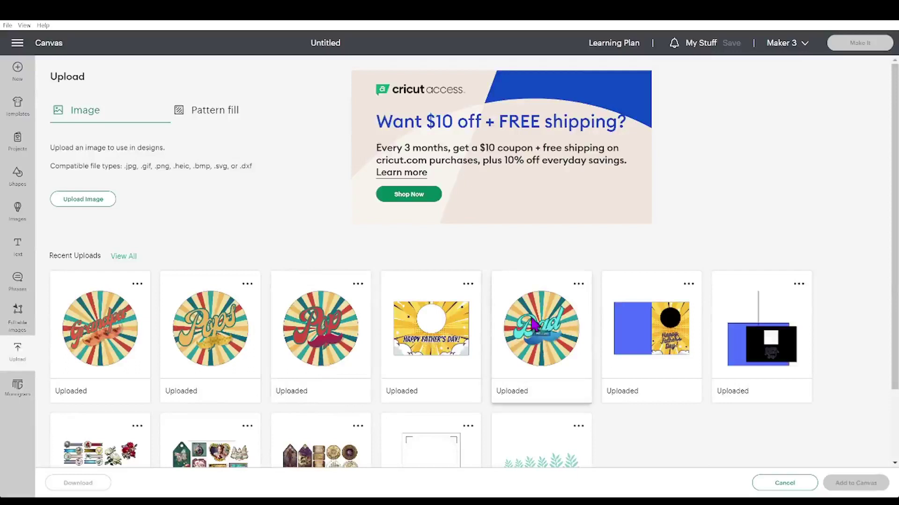
click(86, 204)
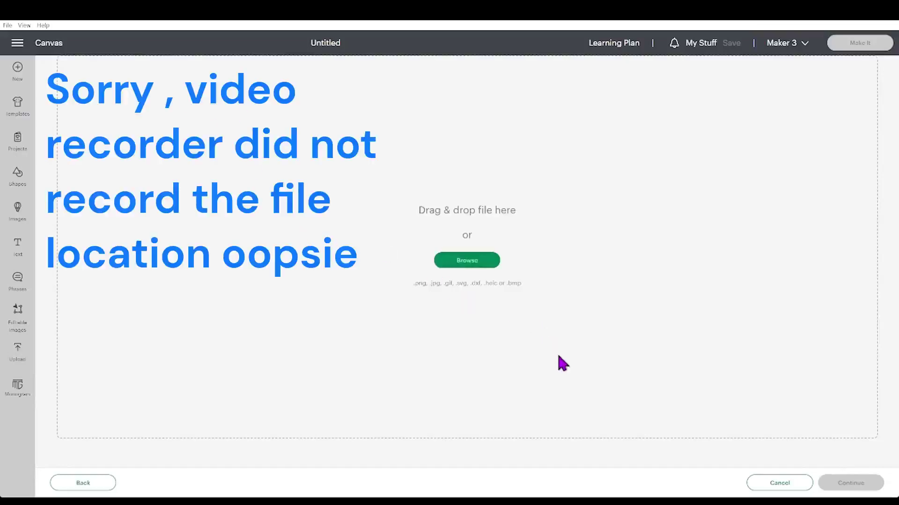
click(570, 368)
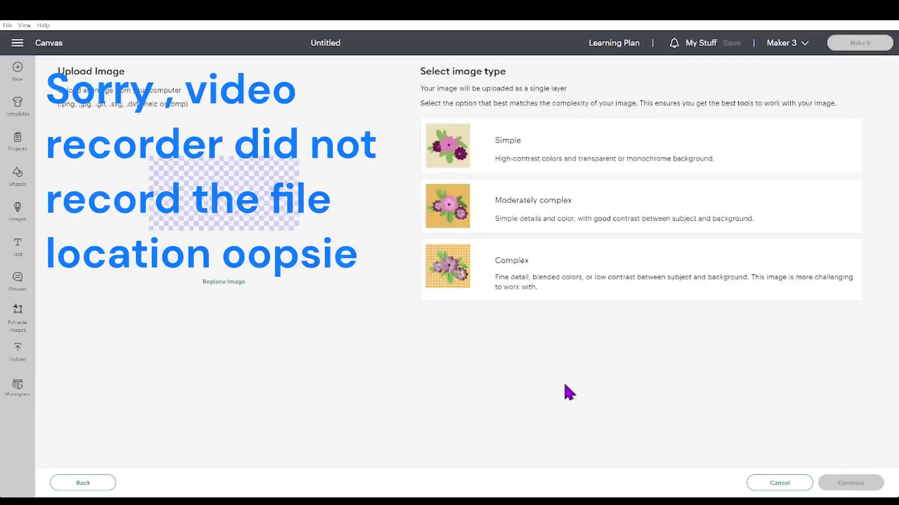
click(548, 282)
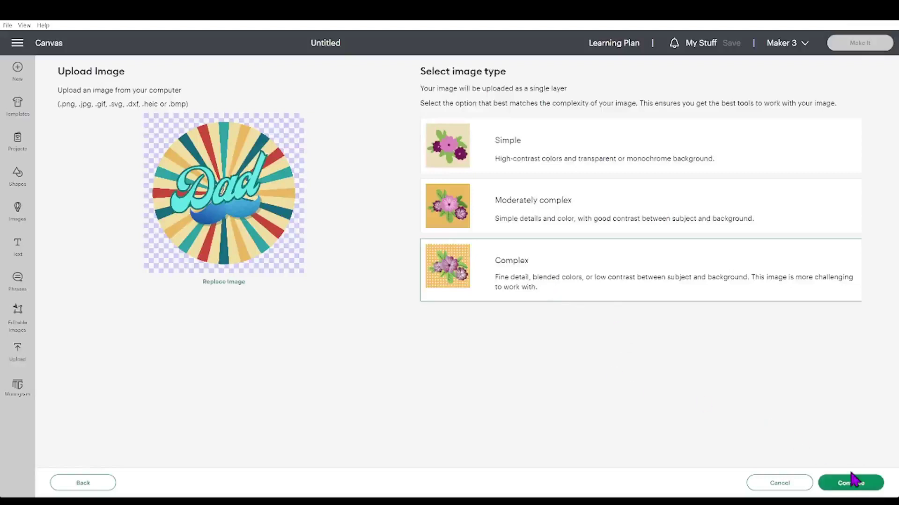
click(849, 487)
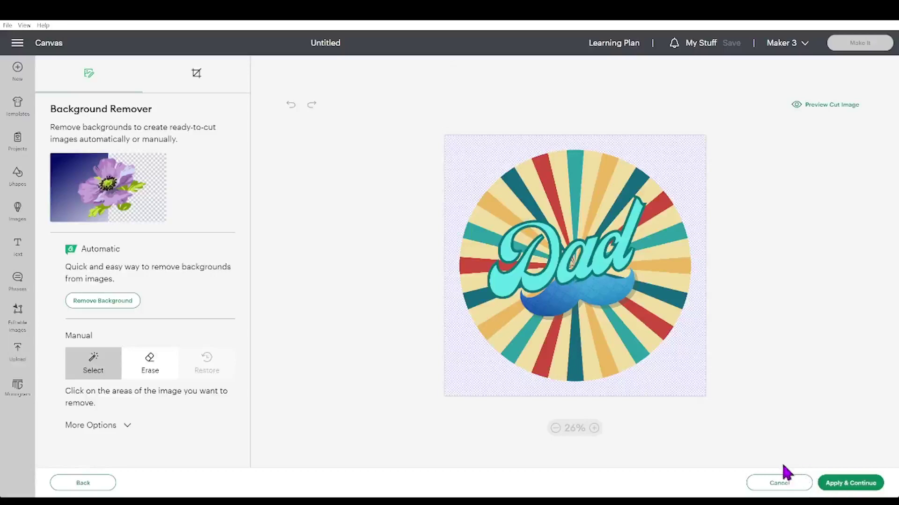
Keep the Dad image's background as it is, choose Print Then Cut Image, and cancel the upload.
click(829, 484)
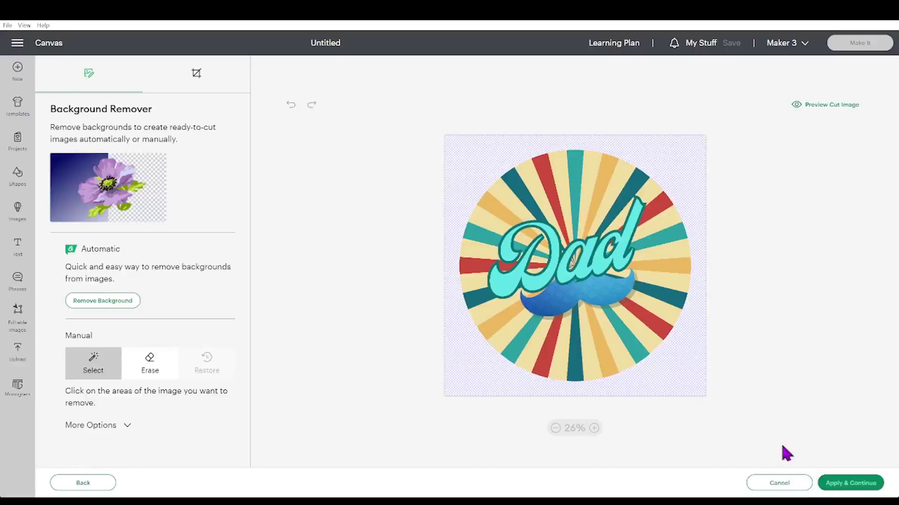
click(567, 242)
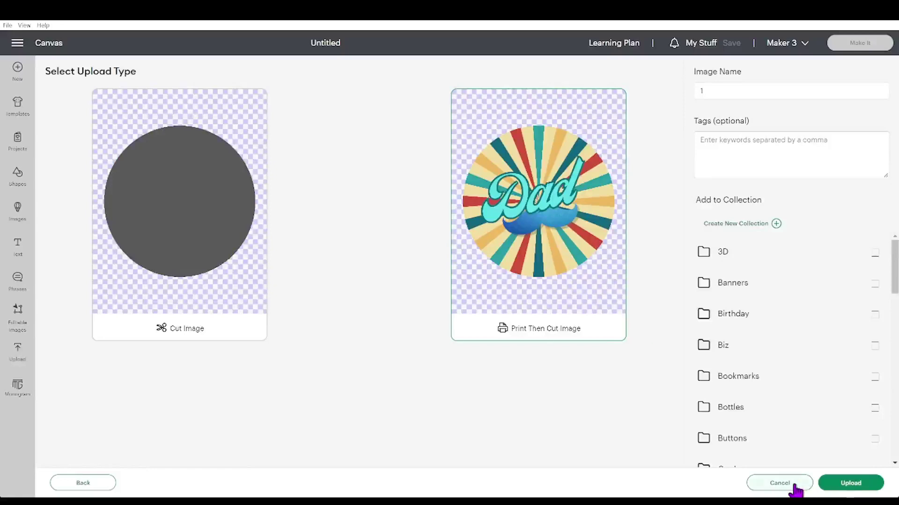
click(778, 483)
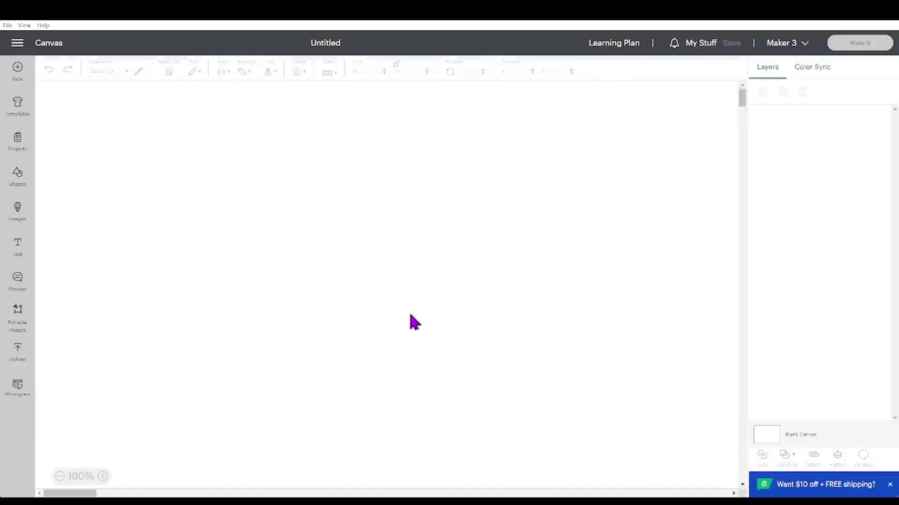
Add the previously uploaded Happy Father's Day card and the Dad, Pop, Pops and Grandpa circles to the canvas.
click(20, 359)
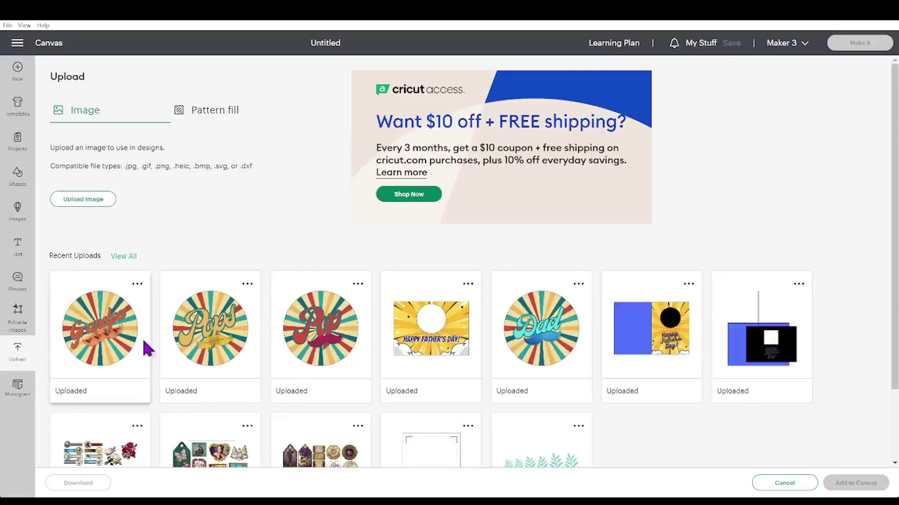
click(414, 359)
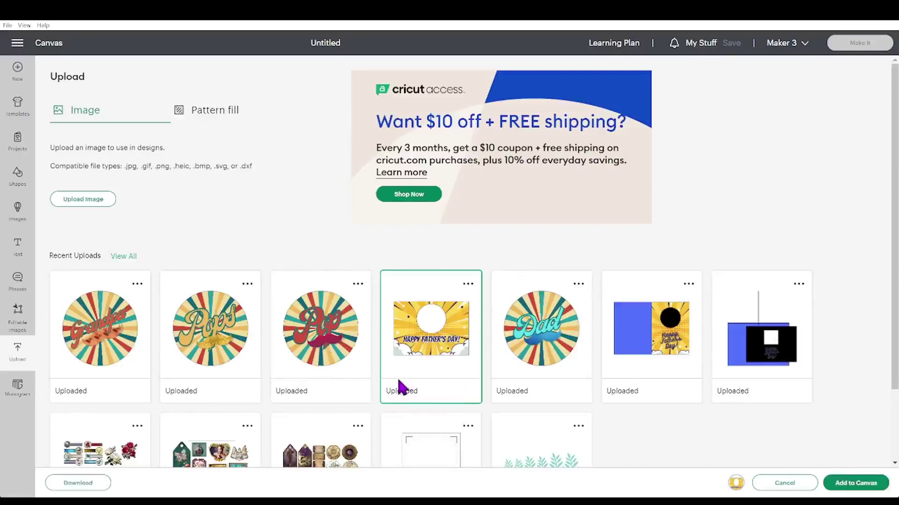
click(512, 351)
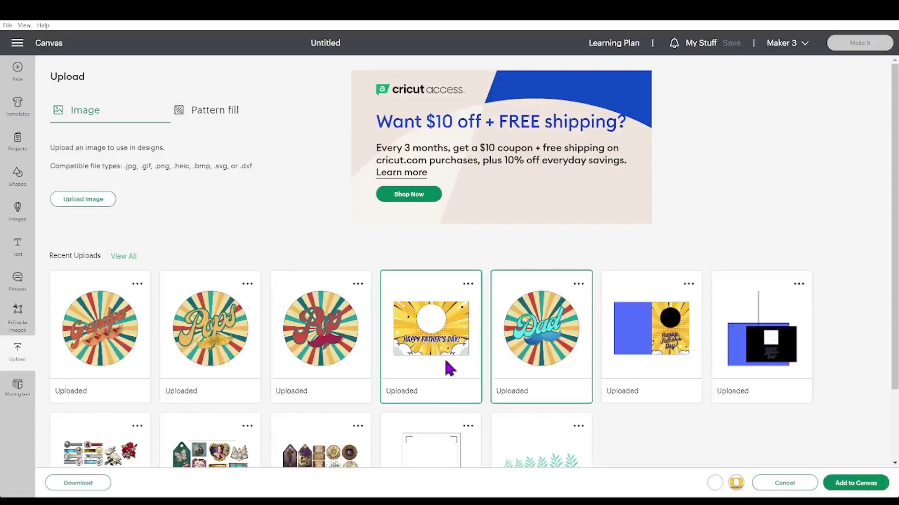
click(341, 361)
click(229, 358)
click(104, 349)
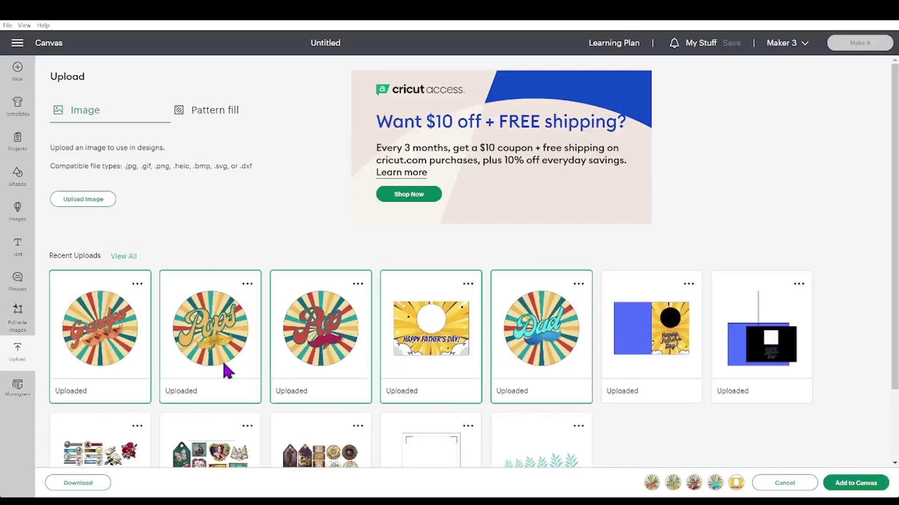
click(852, 486)
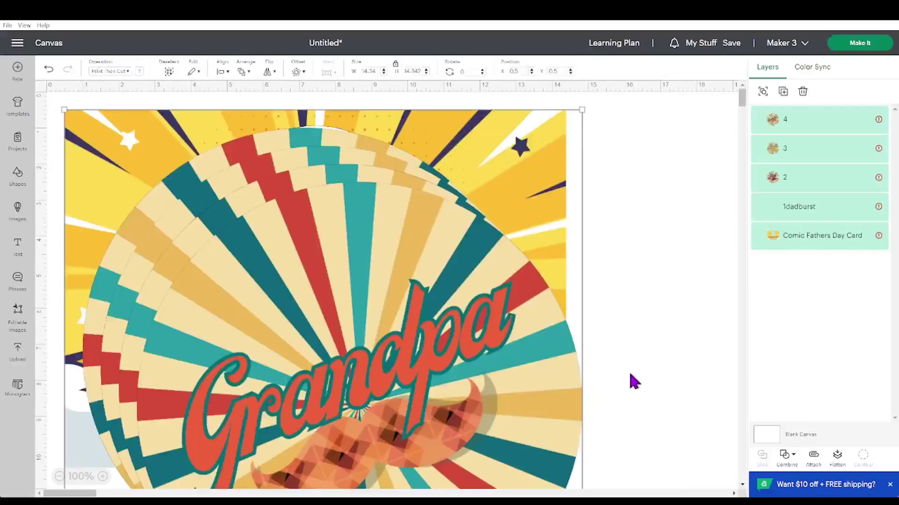
Move the four large sunburst circles sideways to uncover the Happy Father's Day card.
click(667, 335)
drag(426, 275, 594, 304)
click(234, 274)
drag(363, 277, 381, 295)
drag(118, 281, 318, 281)
drag(229, 281, 548, 317)
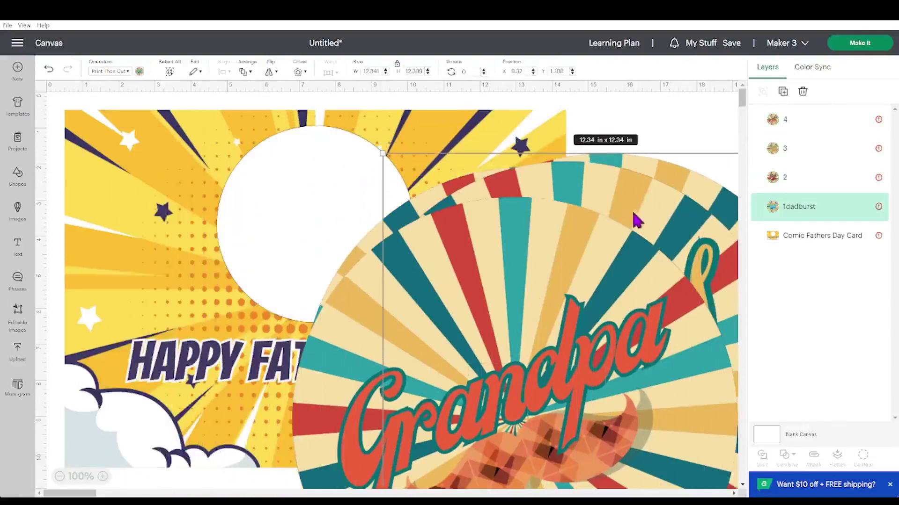
Align all four sunburst circles on a common center and resize them together to 2.75 in wide.
drag(607, 111, 644, 350)
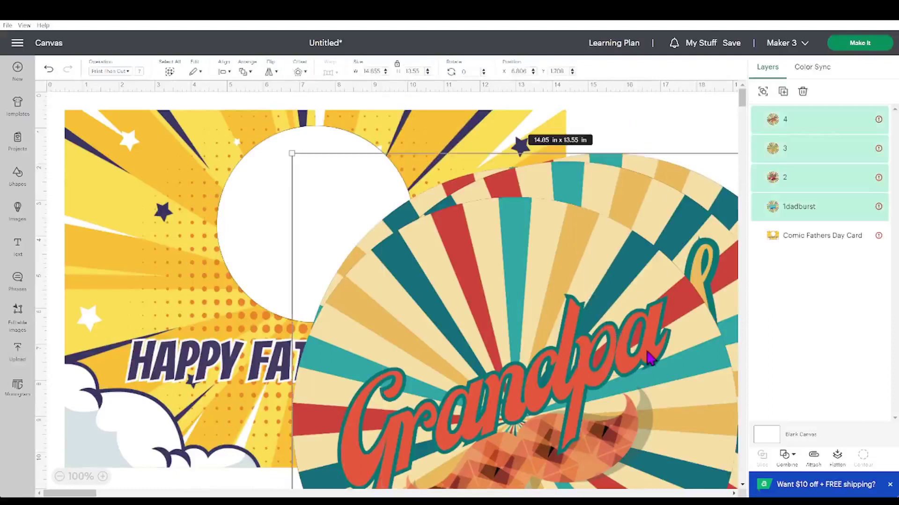
click(224, 72)
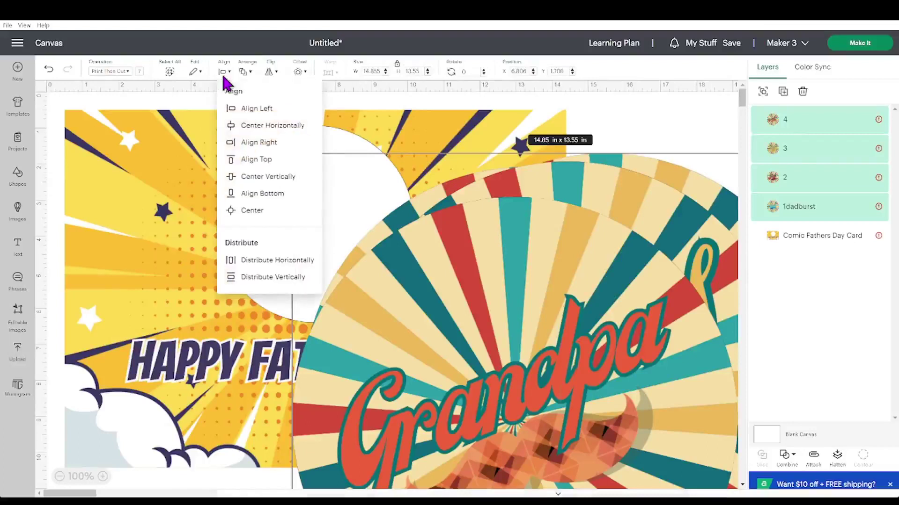
click(255, 213)
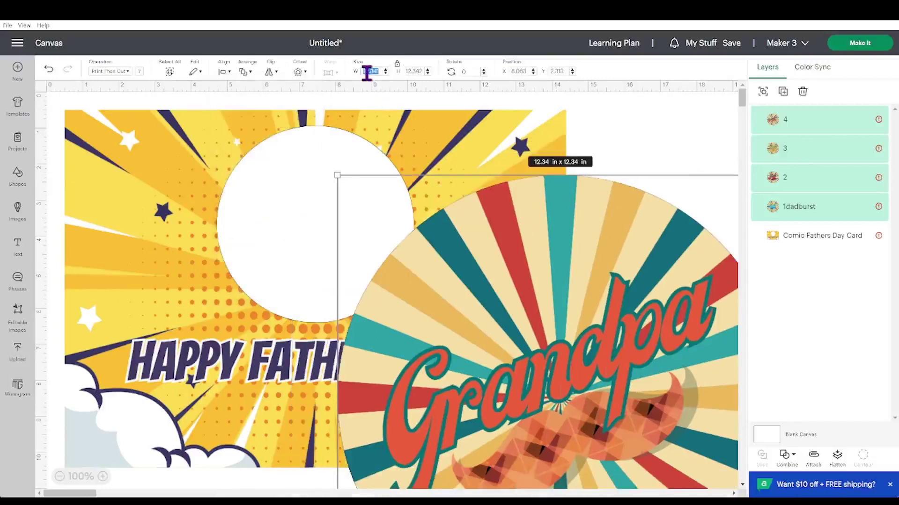
text(2.75)
key(Return)
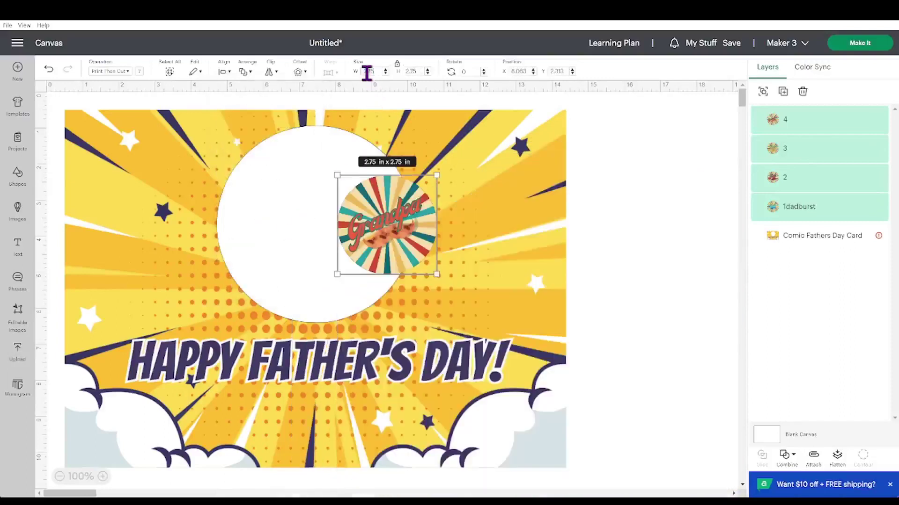
Move the stacked circles off the card and spread them into a column beside it, with Grandpa lowest.
drag(392, 244, 721, 148)
click(618, 255)
drag(658, 154, 658, 278)
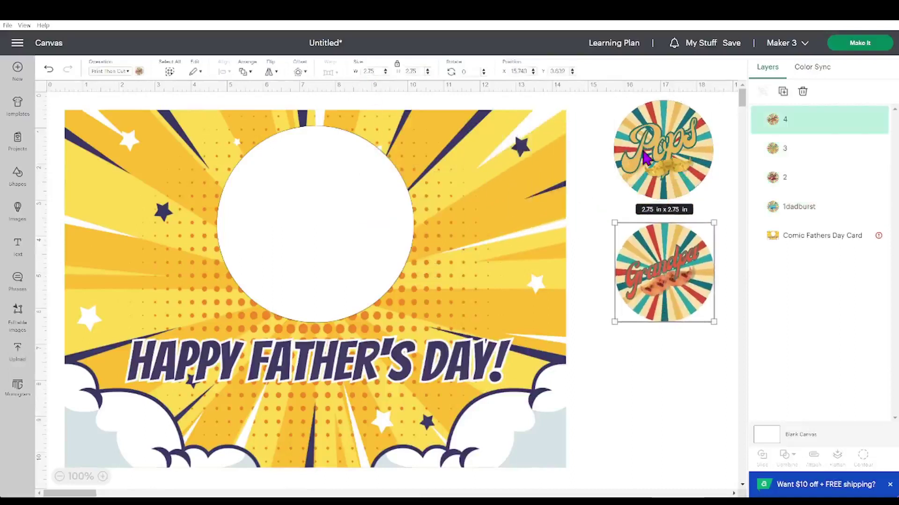
drag(648, 195, 655, 257)
mouse_move(655, 160)
mouse_down()
mouse_move(668, 183)
mouse_move(664, 152)
mouse_up()
Resize the Happy Father's Day card to exactly 7 by 5 in and move it toward the circles to free up canvas space.
click(435, 244)
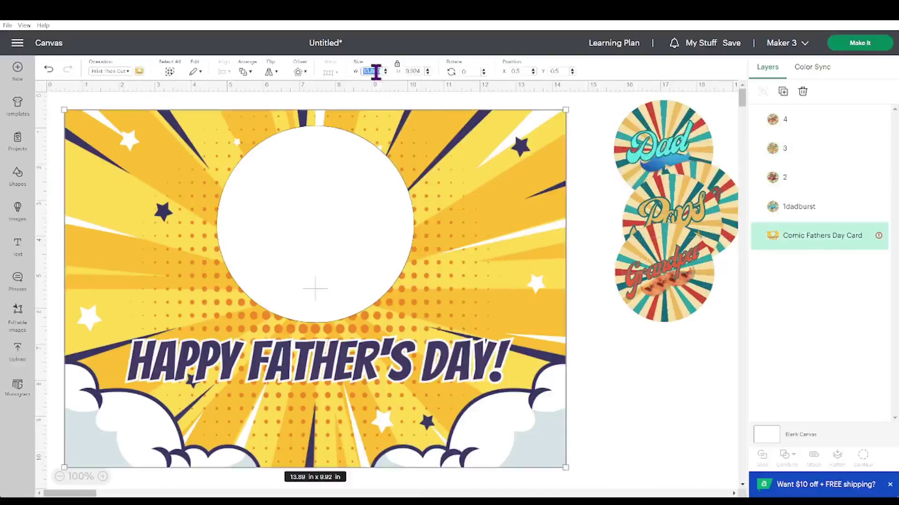
text(7)
key(Return)
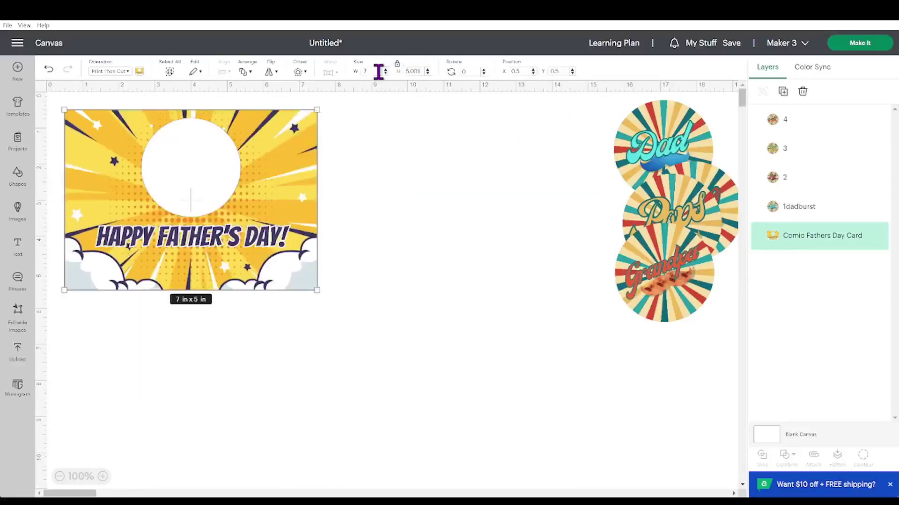
click(397, 64)
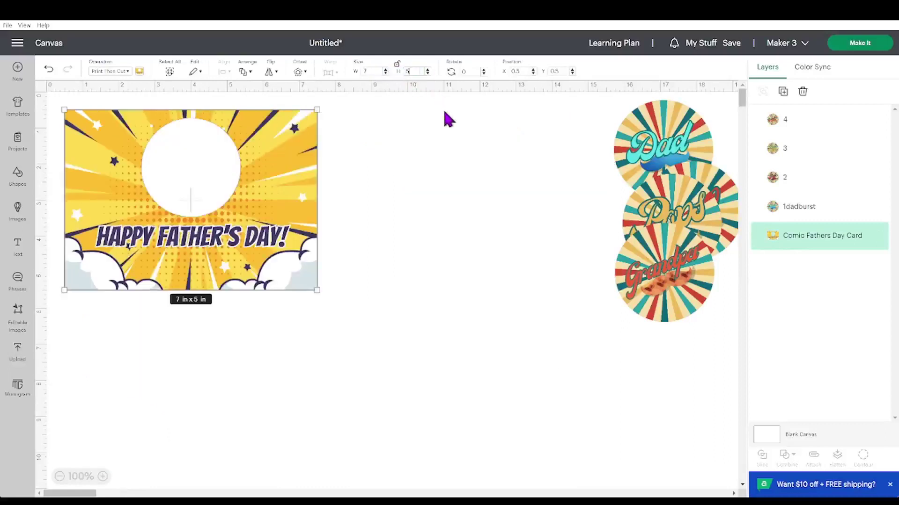
click(397, 65)
drag(253, 253, 539, 314)
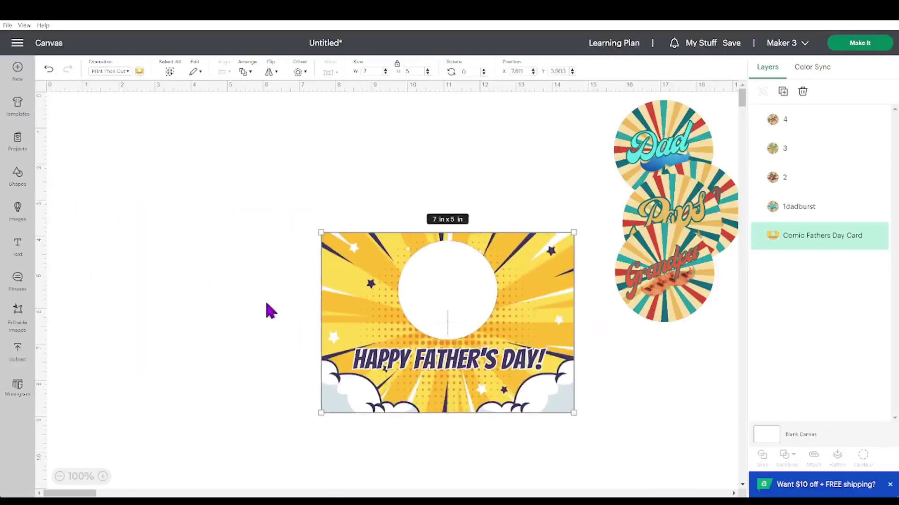
drag(401, 381, 545, 328)
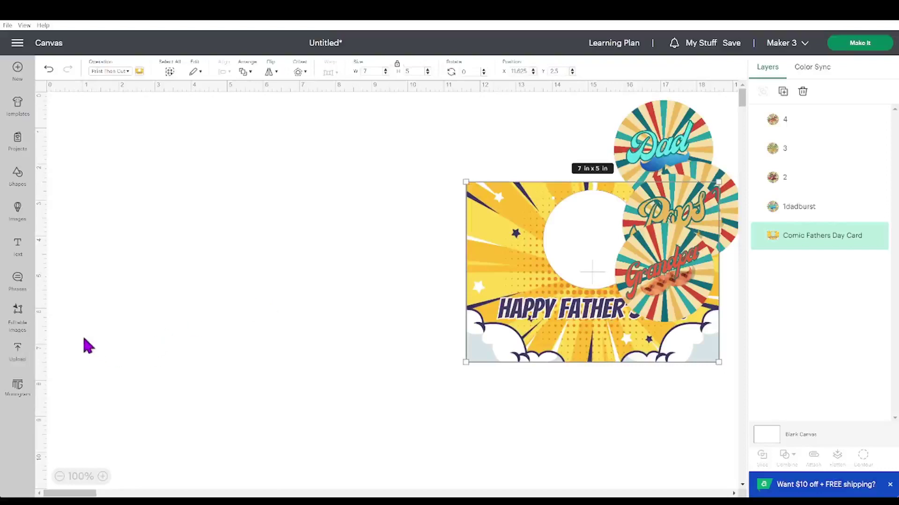
Add a square, unlock its proportions, size it to 7 by 10 in, and move it to the canvas's upper-left corner.
click(17, 177)
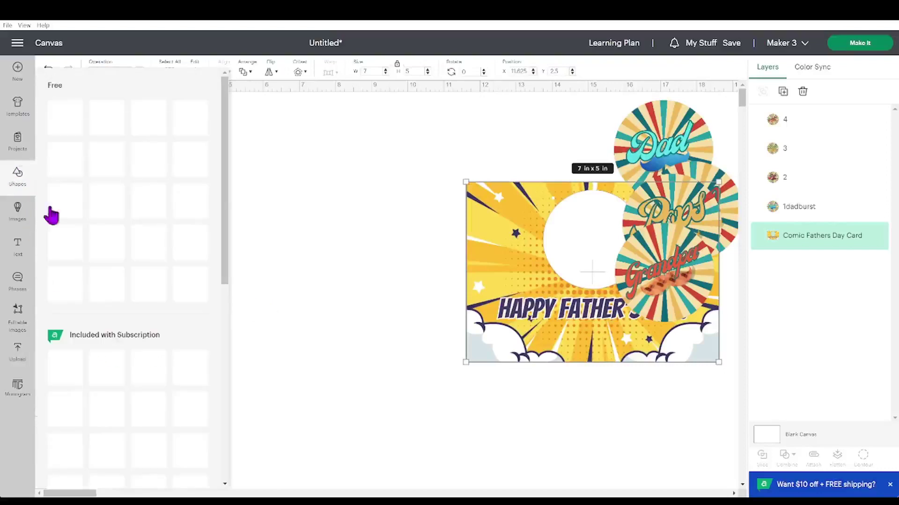
click(190, 243)
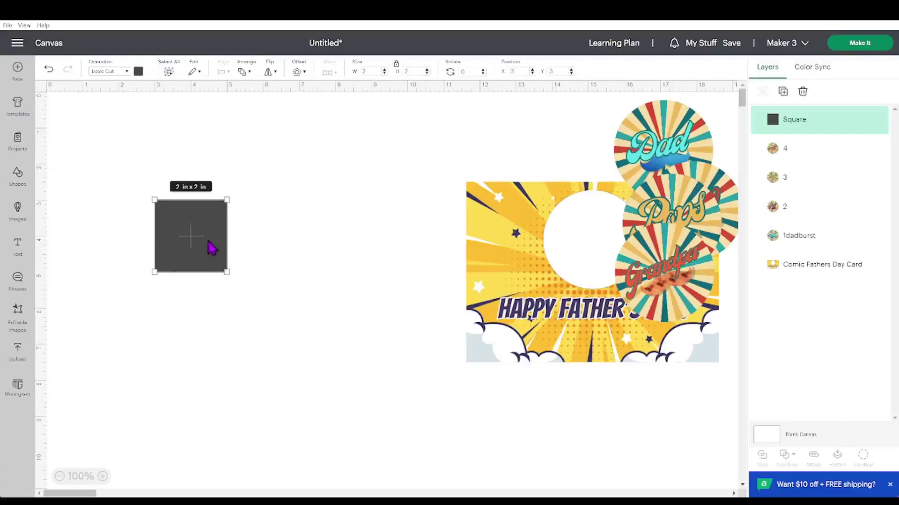
click(396, 66)
key(Tab)
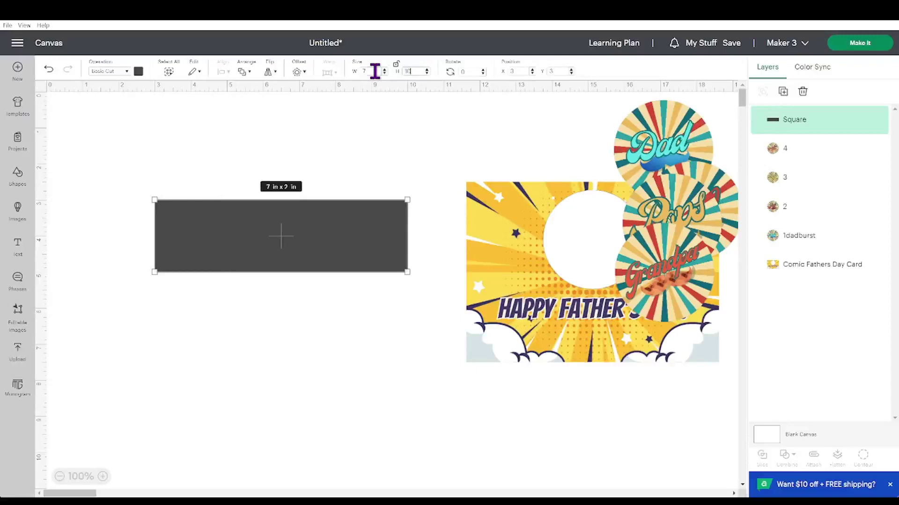
text(10)
key(Return)
drag(259, 308, 158, 205)
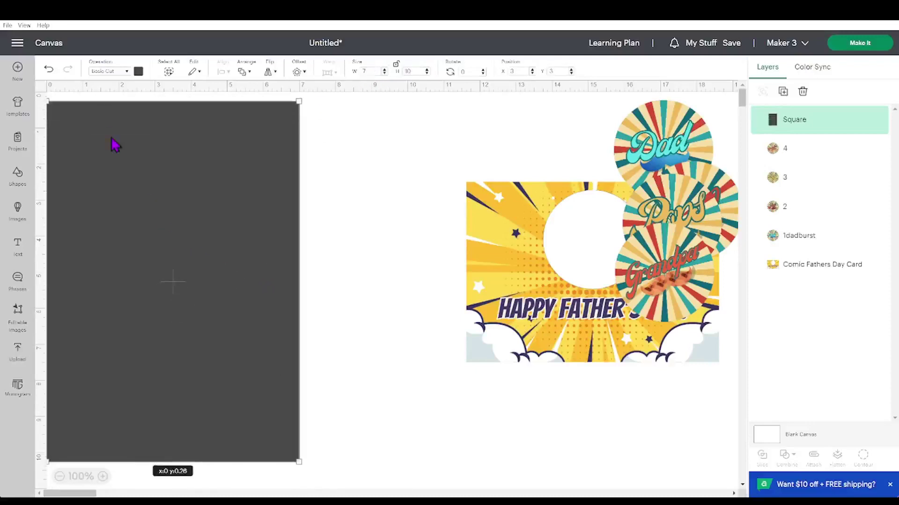
Recolor the 7 by 10 in rectangle light gray and shift it slightly away from the canvas corner.
click(138, 72)
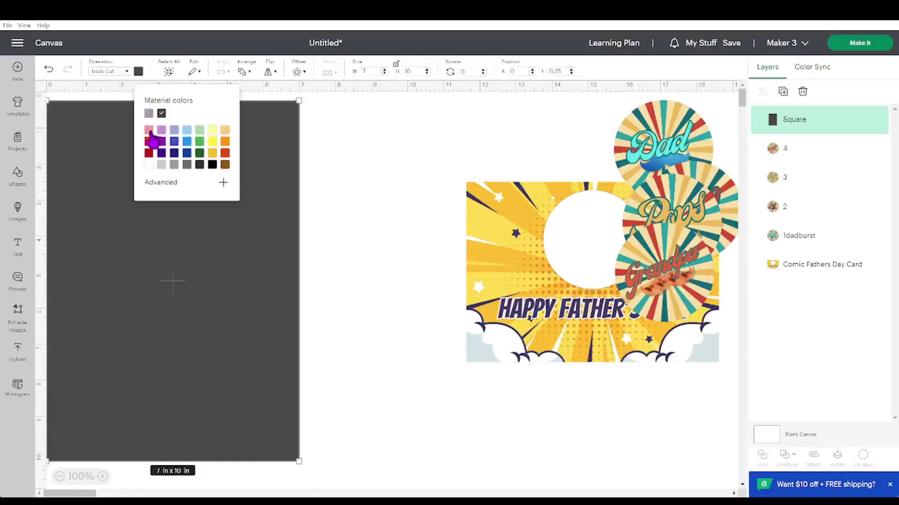
click(160, 164)
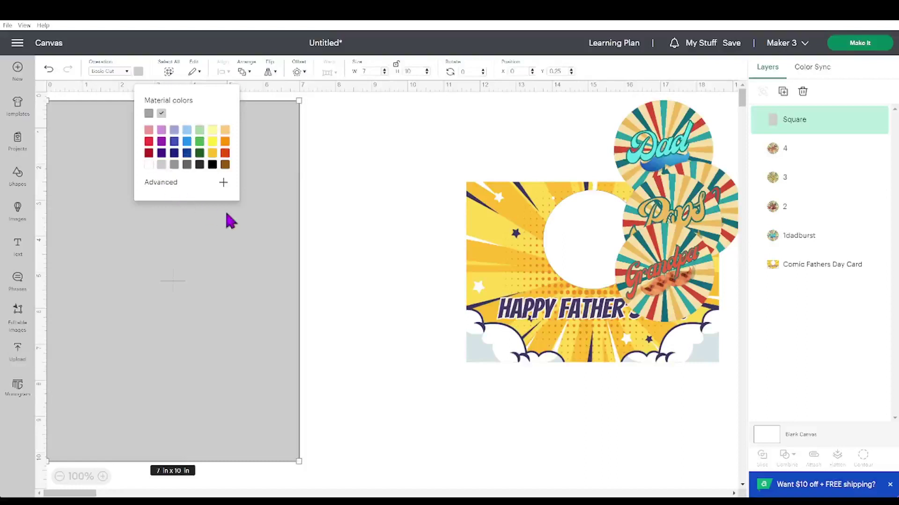
drag(271, 229, 307, 238)
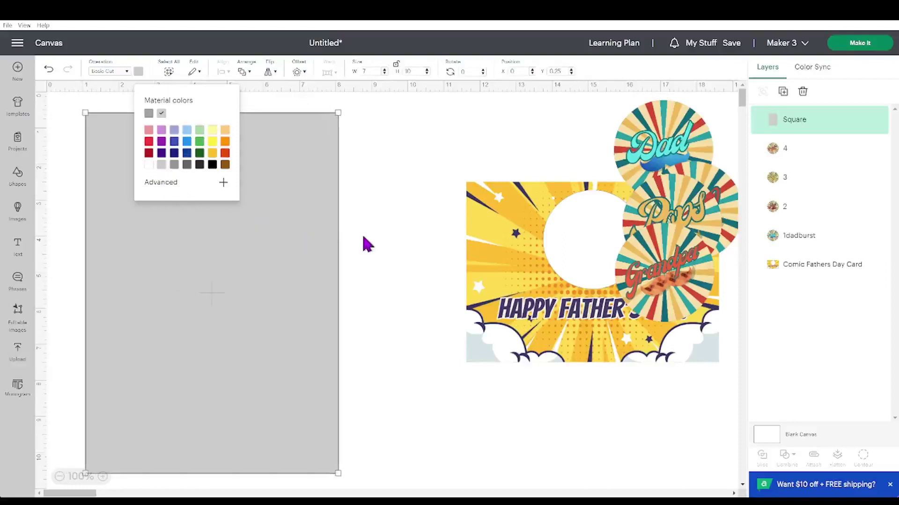
click(361, 234)
click(278, 246)
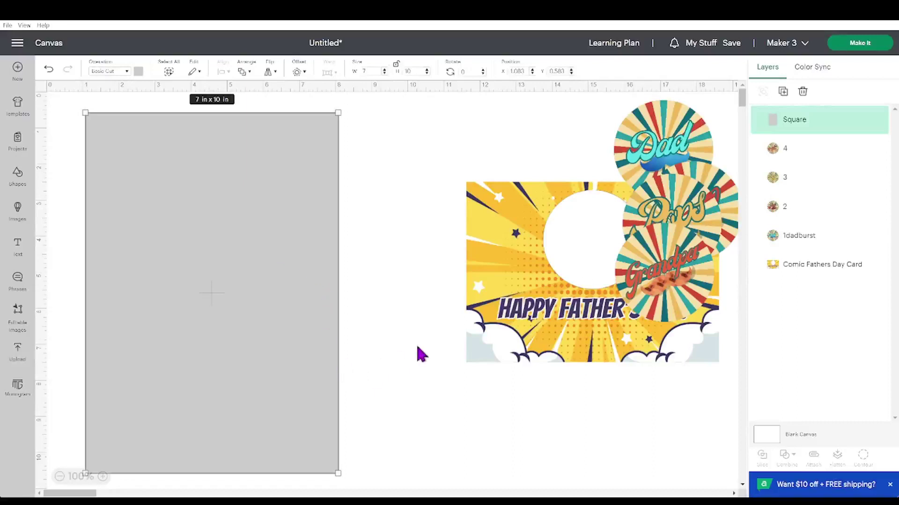
Duplicate the Happy Father's Day card, move the original over by the circles, and change the copy's operation to Basic Cut.
drag(496, 331, 269, 365)
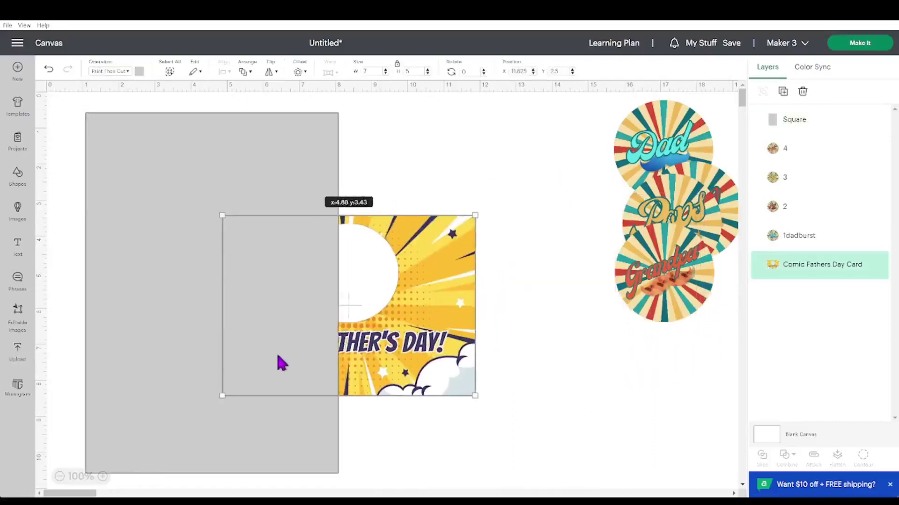
key(ctrl+z)
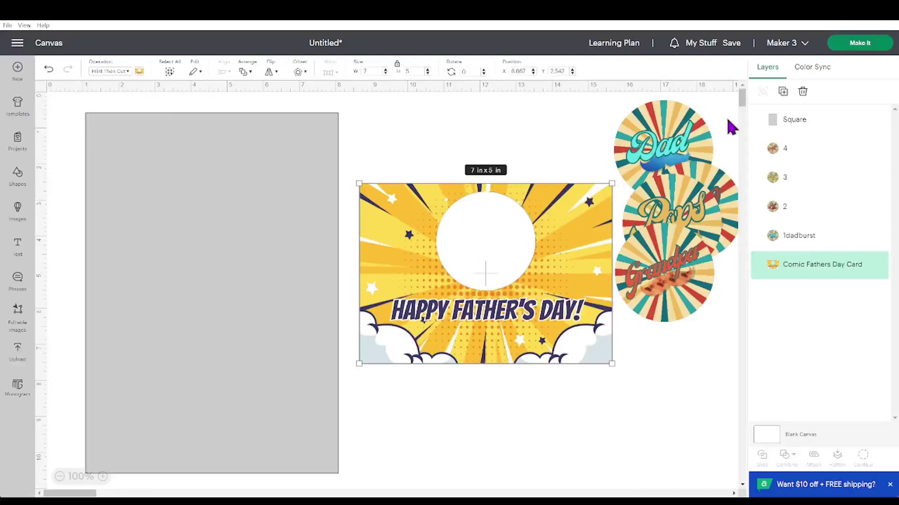
click(784, 92)
drag(519, 311, 660, 251)
drag(399, 340, 465, 350)
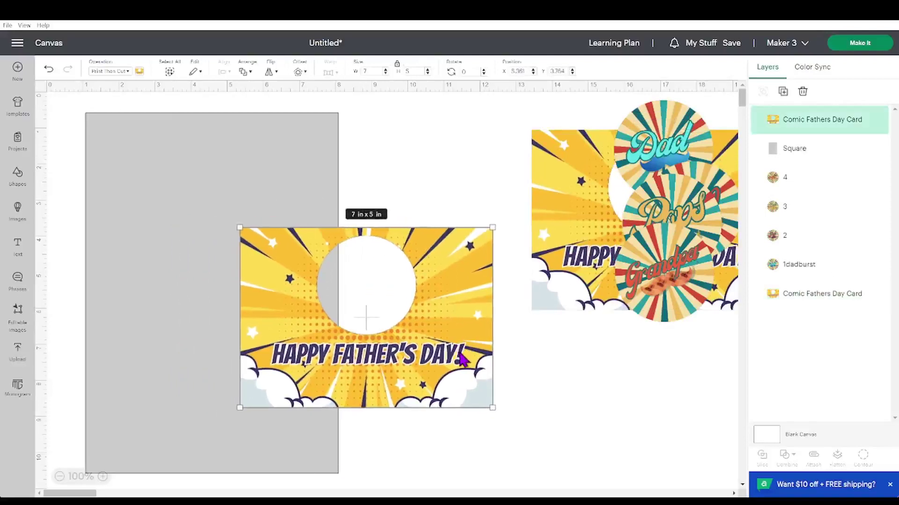
click(109, 72)
click(120, 110)
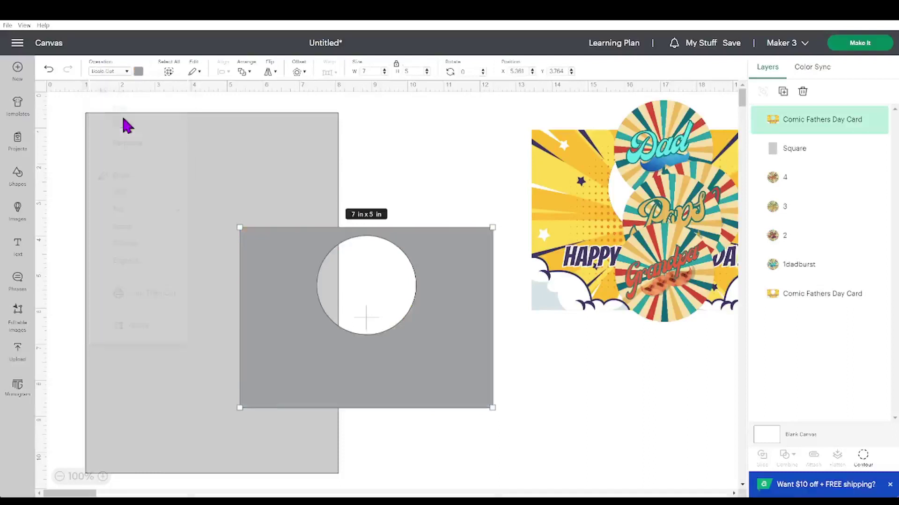
Position the light gray rectangle at X 0, Y 0 and the Basic Cut card copy at X 0, Y 5.
click(199, 182)
drag(197, 177, 99, 104)
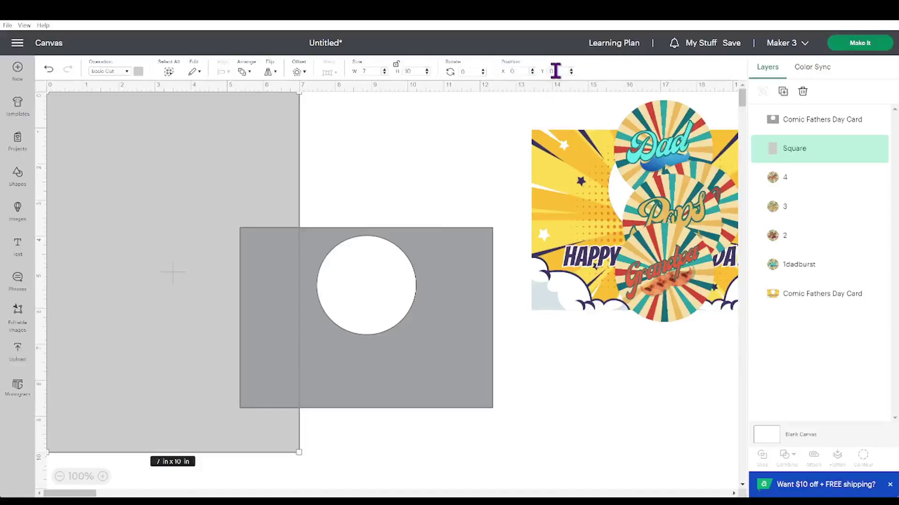
click(477, 290)
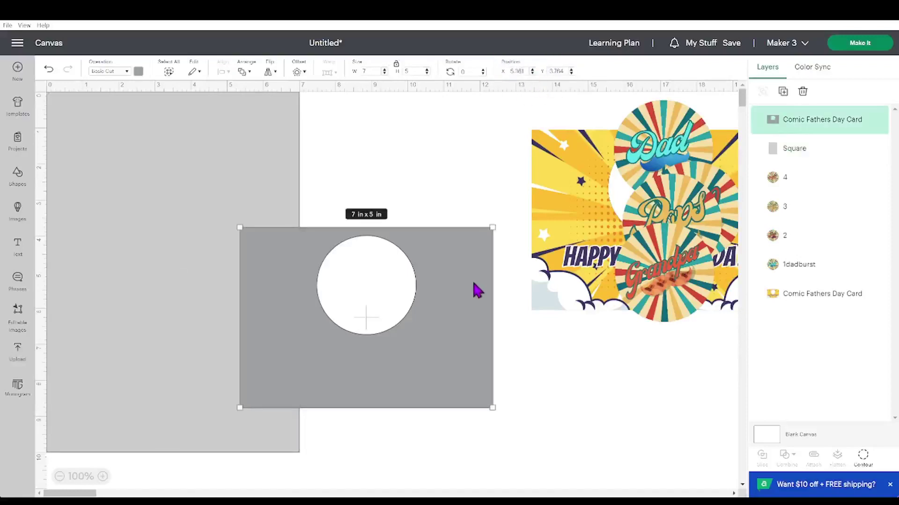
click(517, 68)
text(0)
key(Tab)
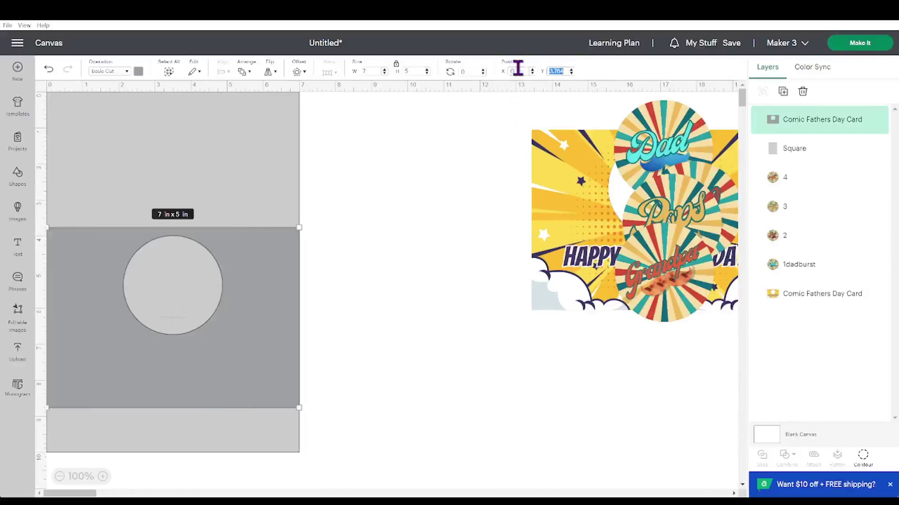
key(Return)
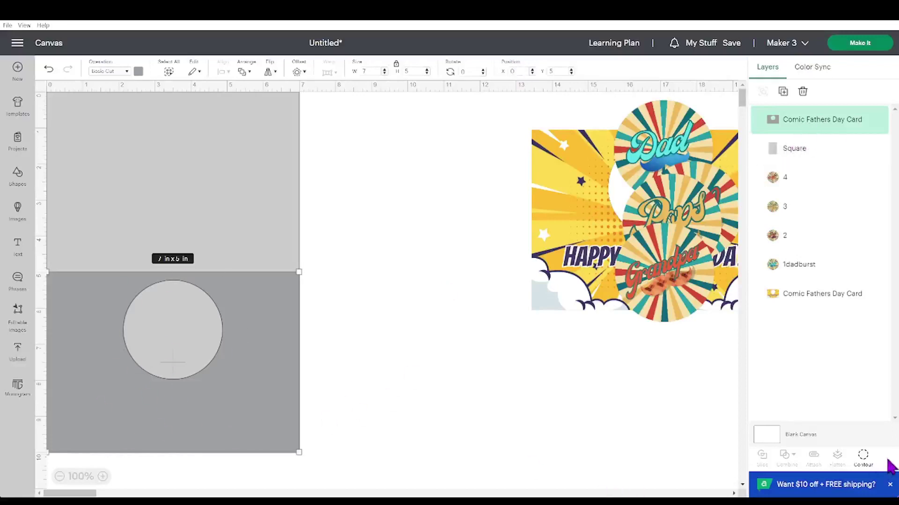
Hide the outer rectangular contour of the Basic Cut card copy, keeping only its circle.
click(862, 457)
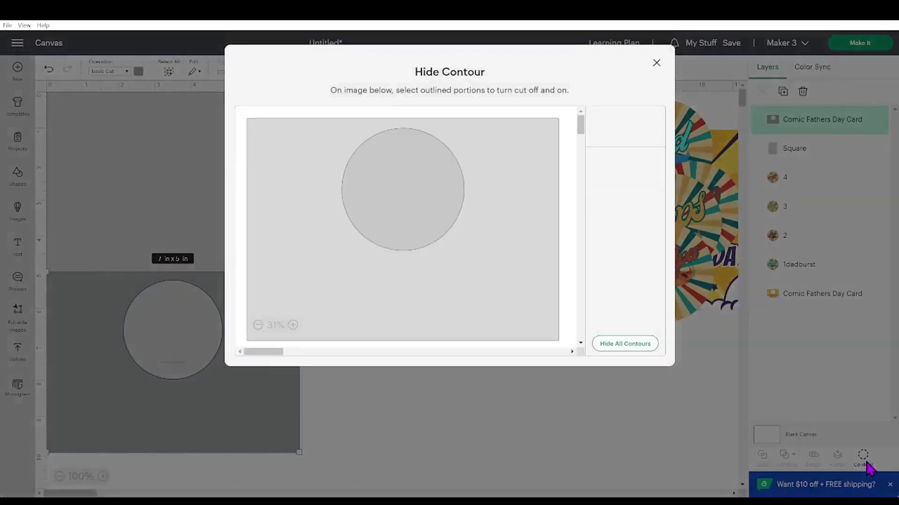
click(635, 132)
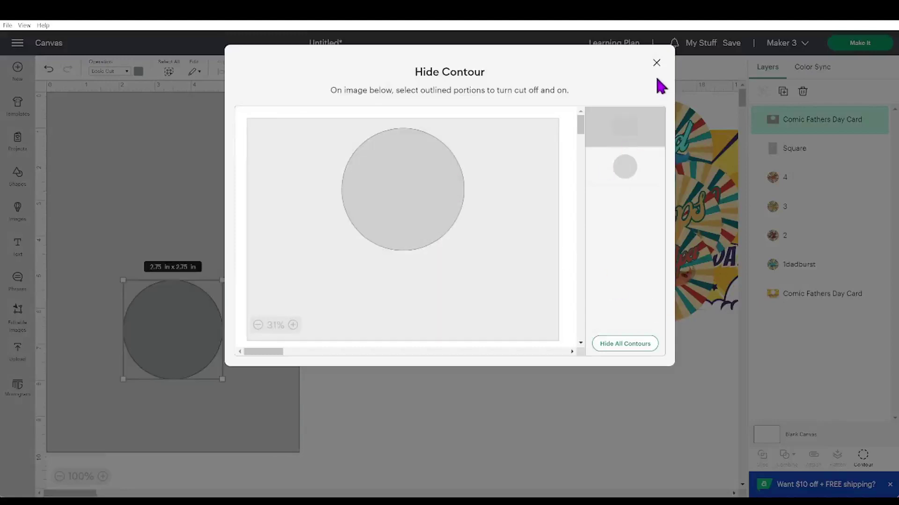
click(656, 63)
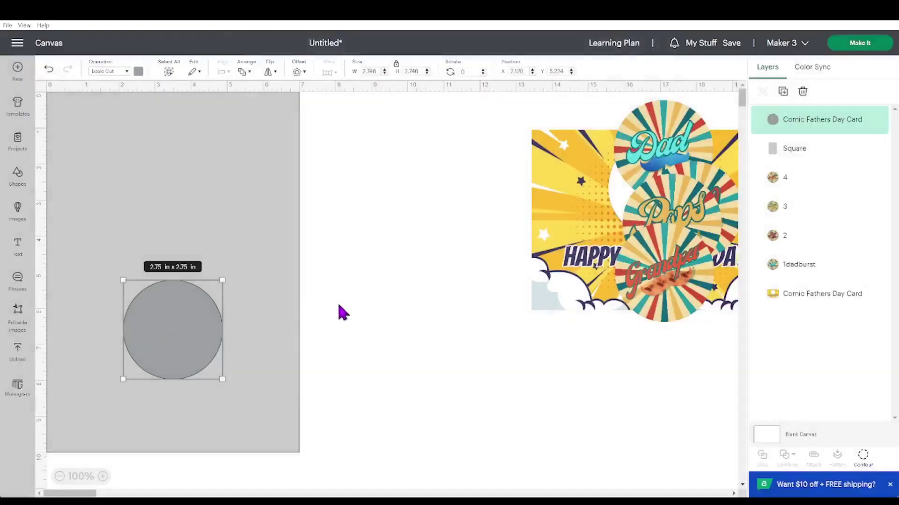
Slice the circle out of the light gray rectangle and delete the two leftover circle pieces.
click(348, 283)
drag(347, 271, 170, 402)
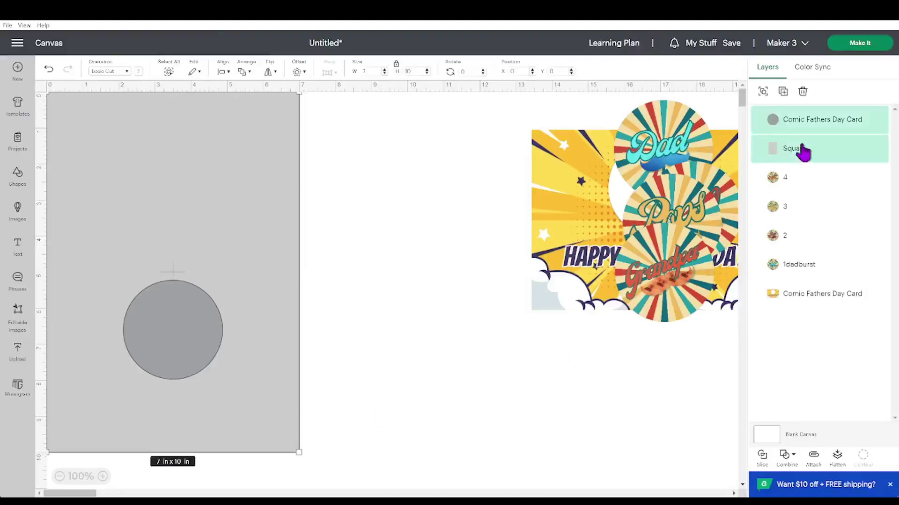
click(761, 457)
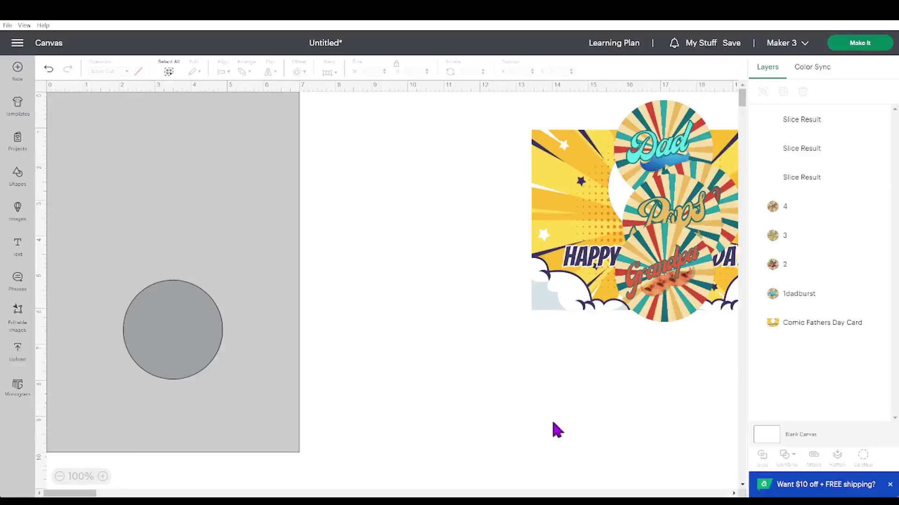
drag(174, 361, 441, 435)
mouse_move(704, 284)
mouse_down()
mouse_move(441, 327)
mouse_move(232, 338)
mouse_move(612, 294)
mouse_move(702, 273)
mouse_up()
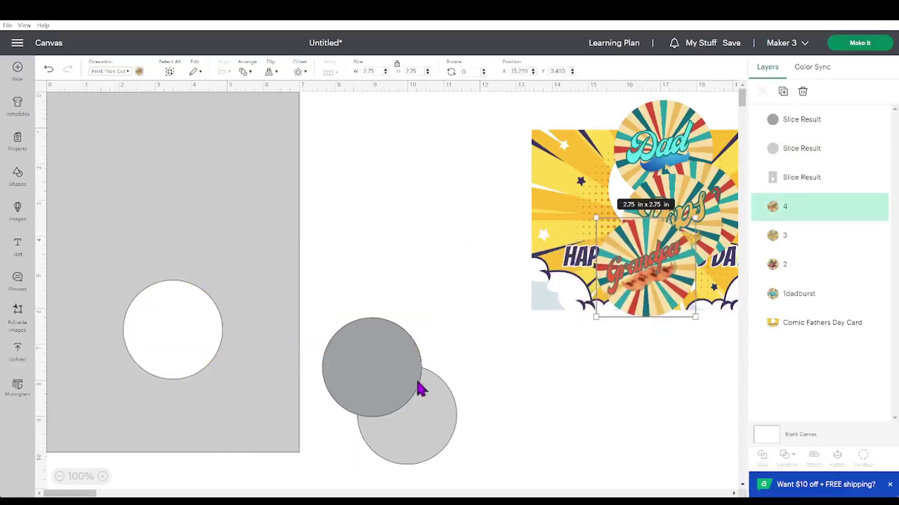
drag(412, 341, 419, 342)
drag(434, 284, 417, 459)
key(Delete)
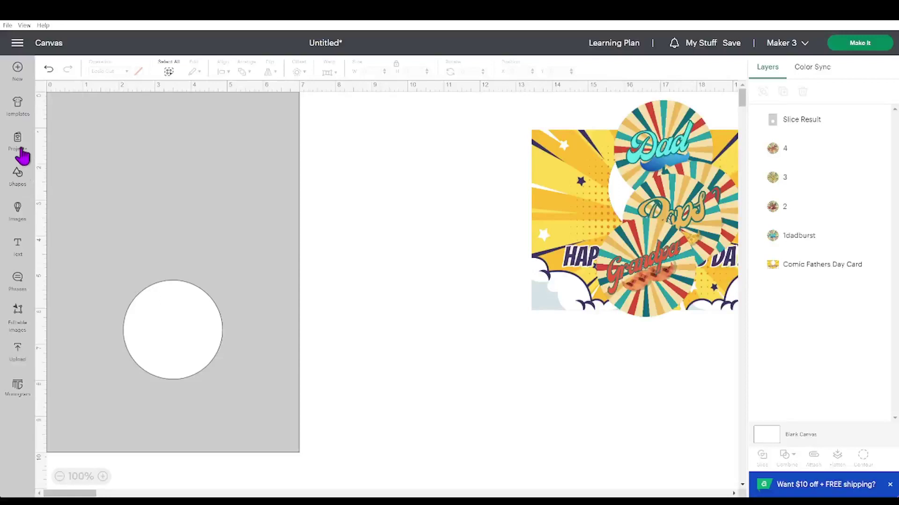
Add a score line 7 in long, rotate it 90 degrees, and position it at X 0, Y 5 across the card base.
click(18, 180)
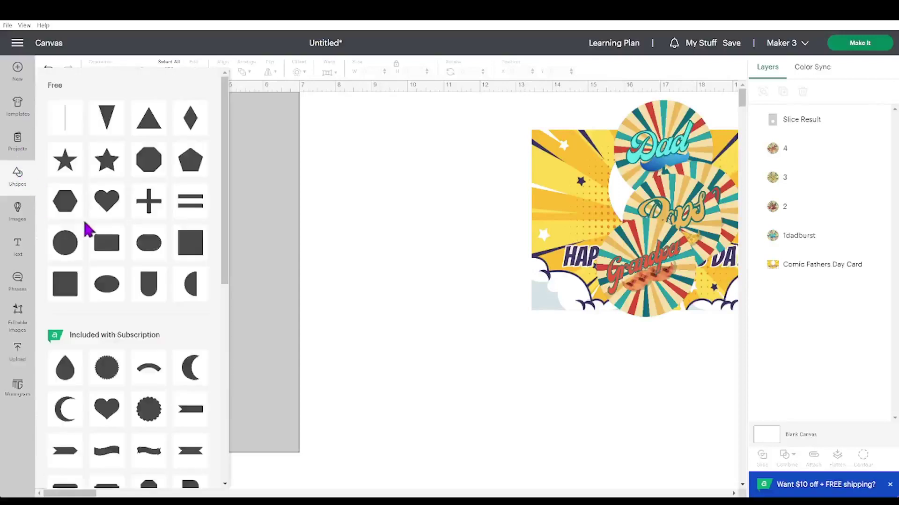
click(64, 116)
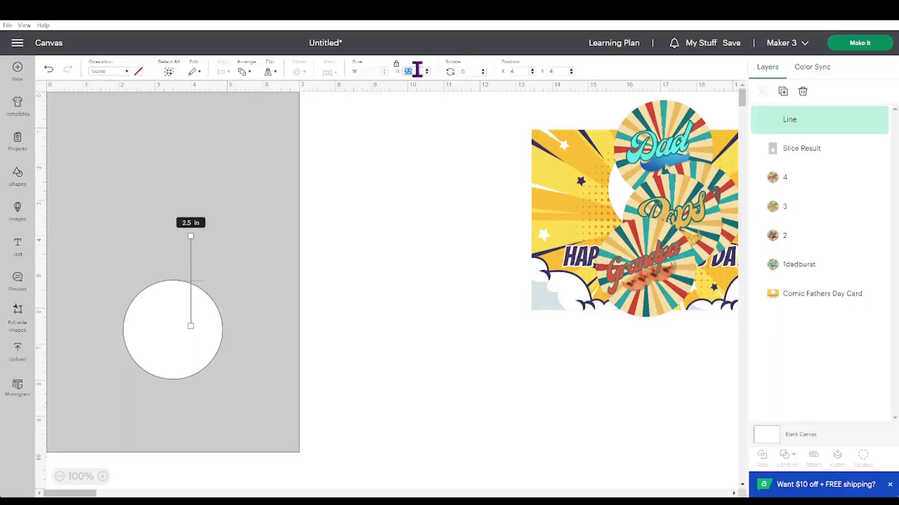
key(Return)
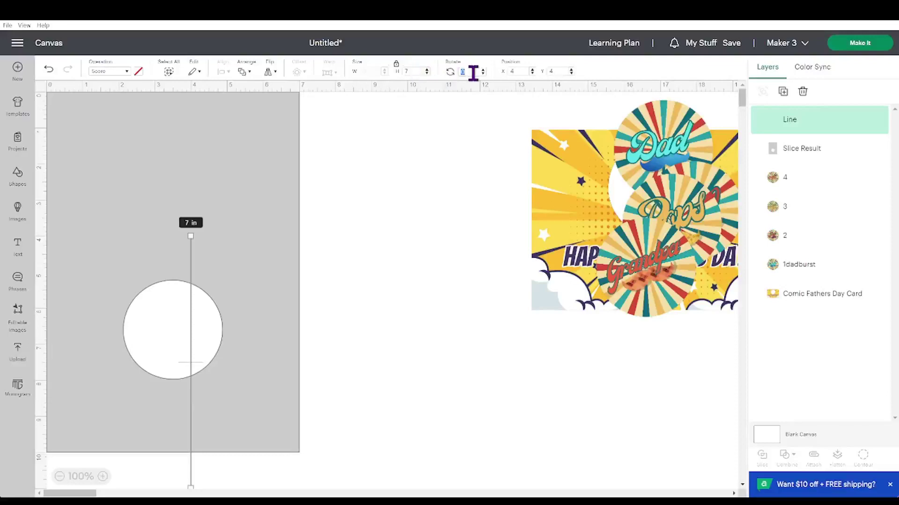
key(Return)
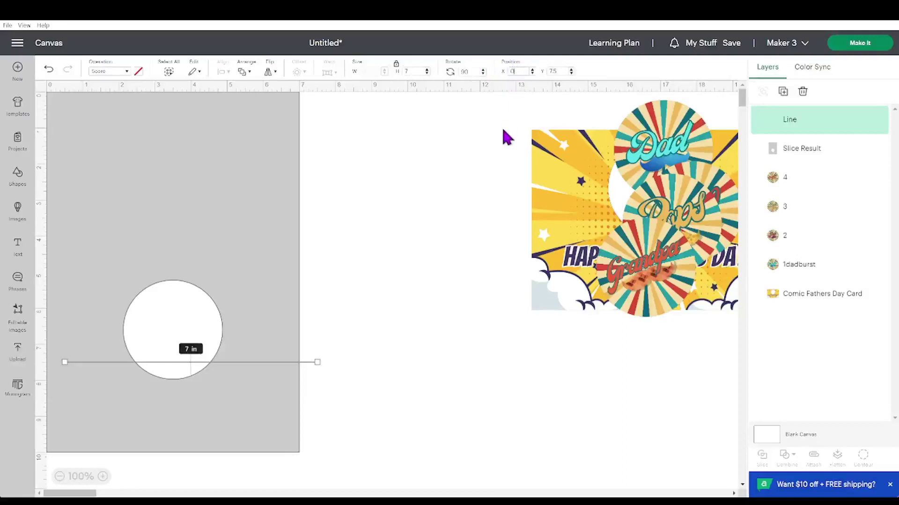
key(Tab)
text(5)
key(Return)
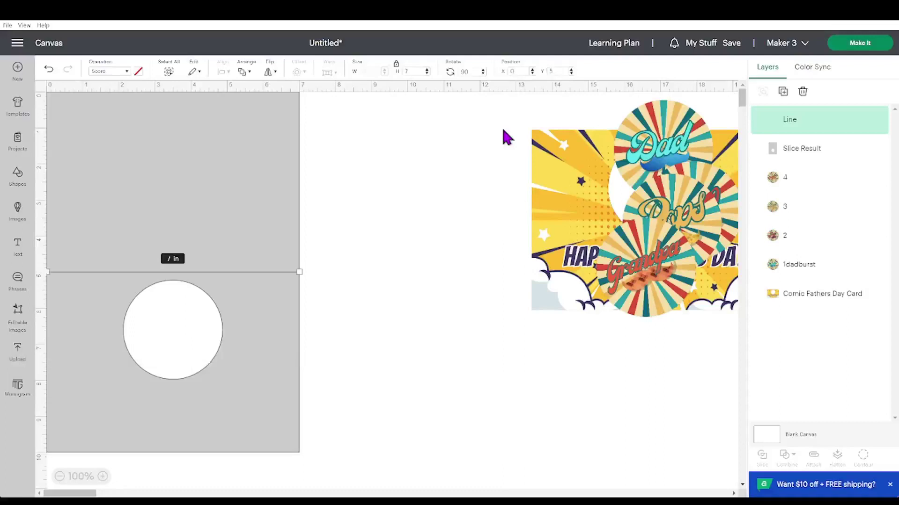
Attach the score line to the gray 7 by 10 in card base.
click(224, 144)
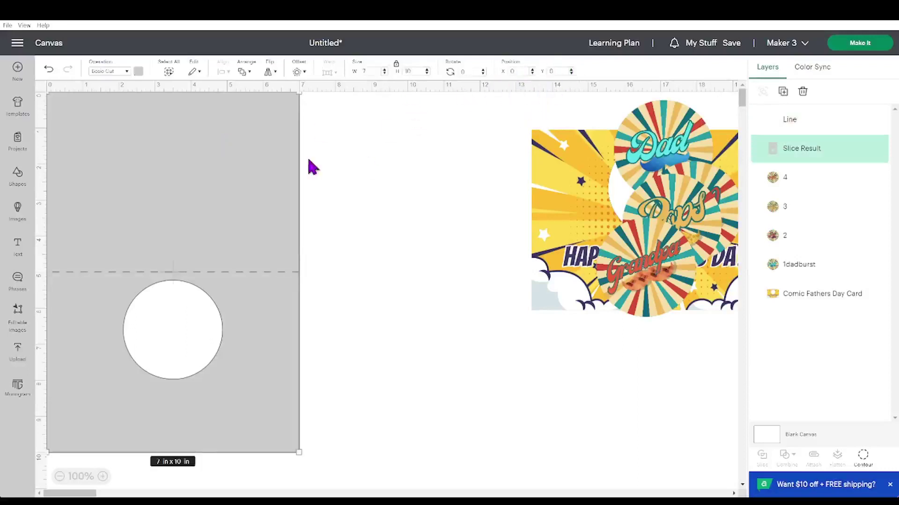
click(343, 216)
drag(341, 188, 252, 344)
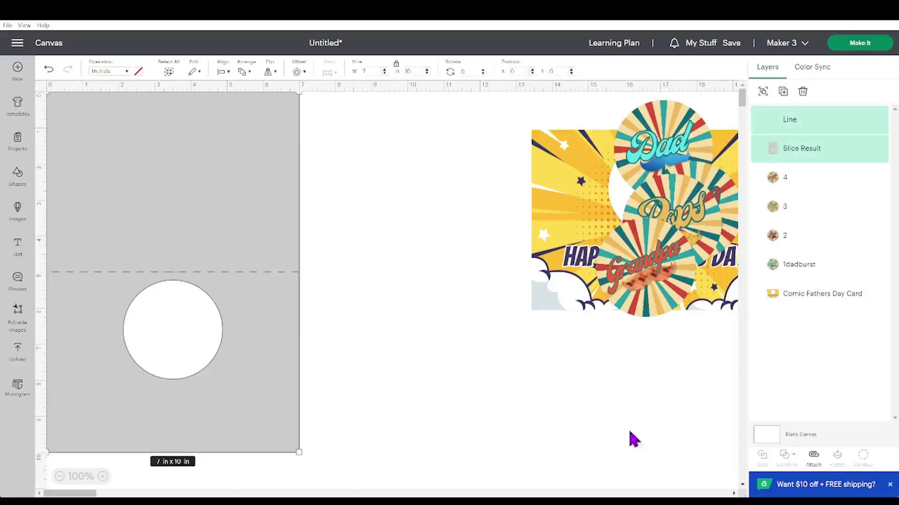
click(813, 456)
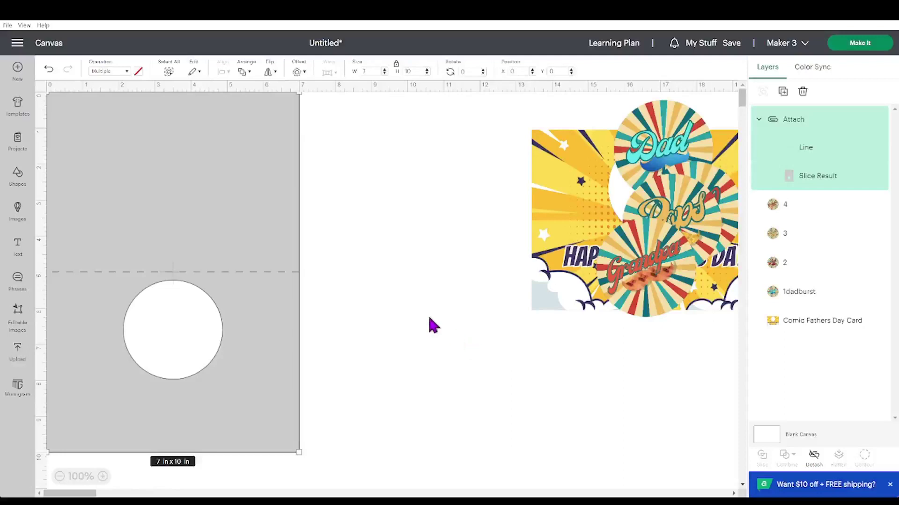
Bring the Happy Father's Day card to the front and place it over the base's lower half, matching the circular openings.
drag(215, 221, 245, 236)
drag(562, 260, 366, 375)
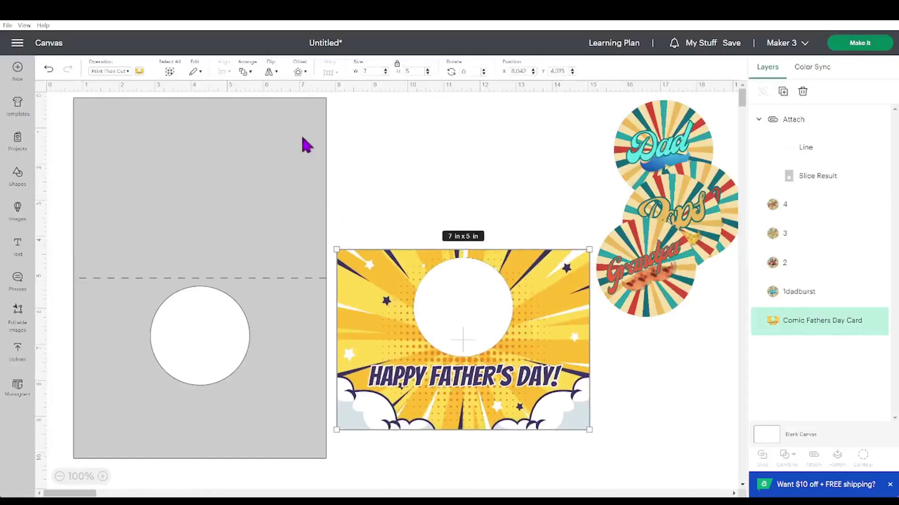
click(244, 71)
click(275, 93)
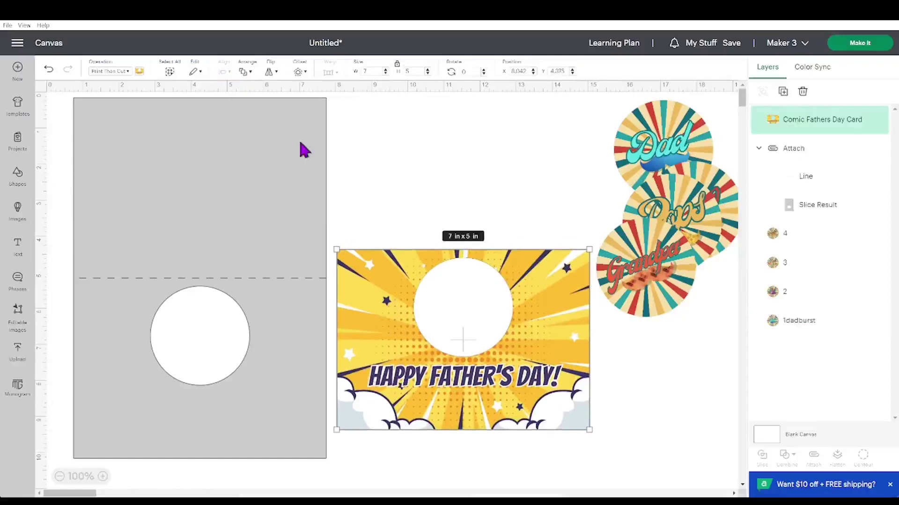
drag(515, 327, 294, 365)
drag(290, 362, 289, 363)
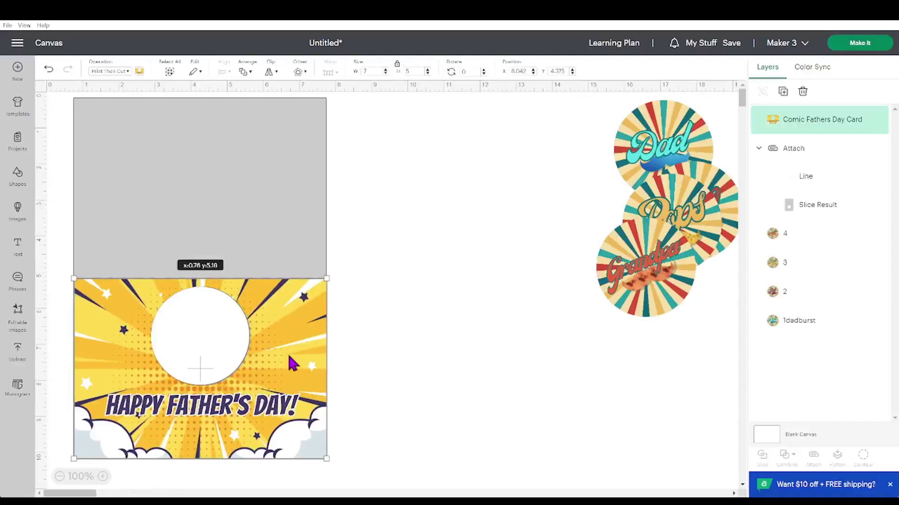
Rearrange the four round name images (Grandpa, Pops, Pop and Dad) into a group in the empty space nearer the card.
drag(611, 293, 568, 301)
drag(561, 231, 440, 160)
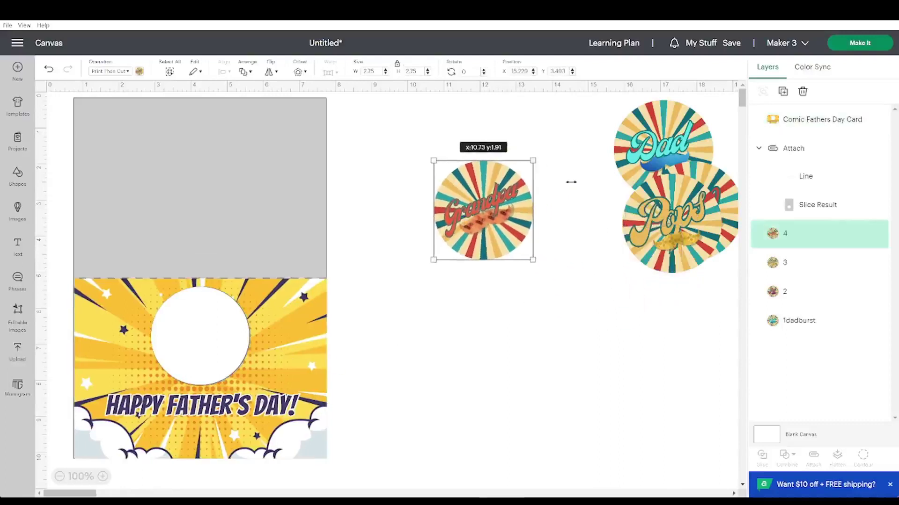
drag(667, 239, 510, 287)
drag(646, 195, 525, 173)
drag(666, 166, 642, 233)
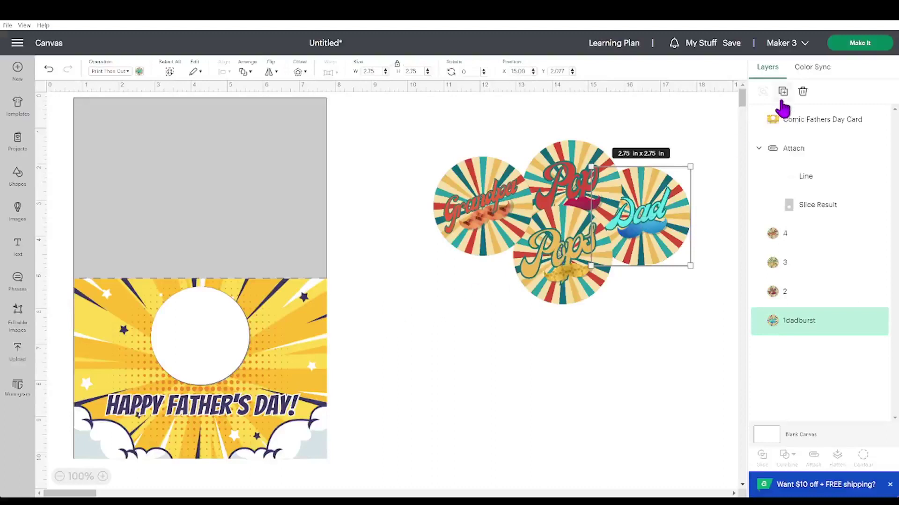
Prepare the project for making and set the material size of the Score and Basic Cut mat to 8.5 in x 11 in (Letter).
click(858, 43)
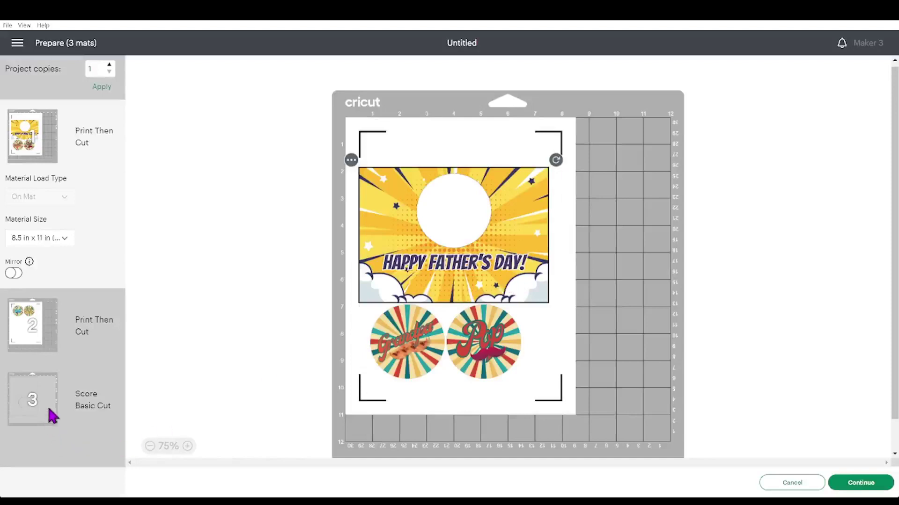
click(33, 399)
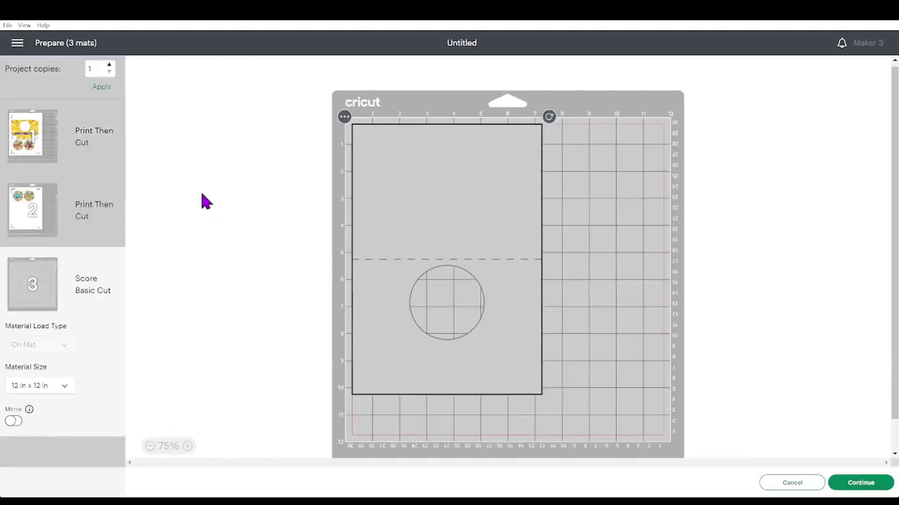
click(50, 389)
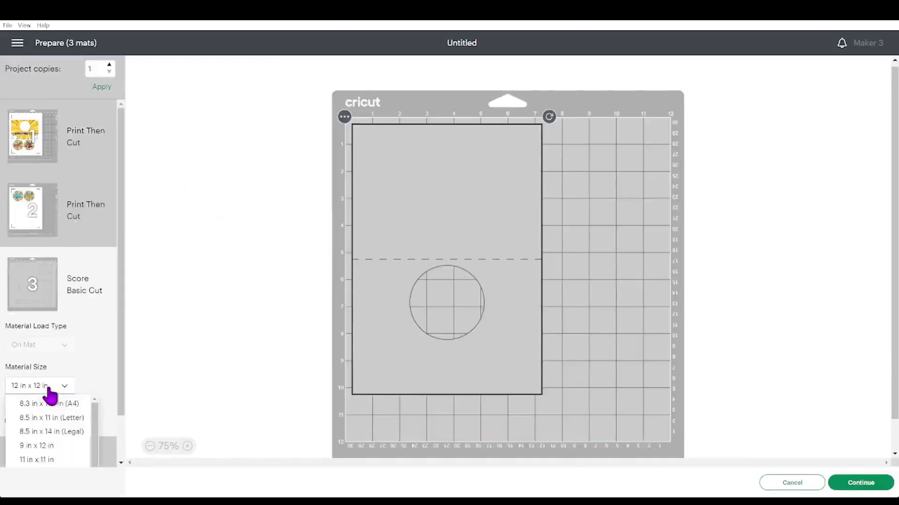
click(53, 418)
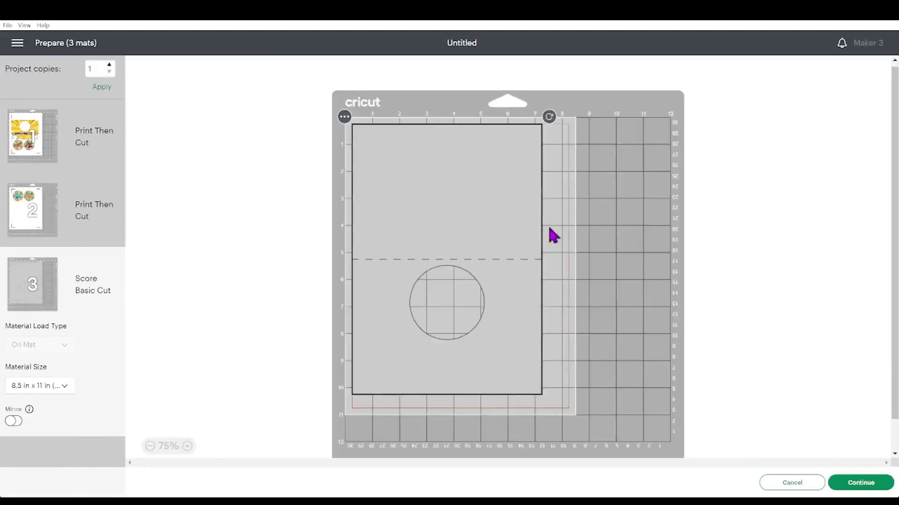
Review the print setup for the first Print Then Cut mat without printing, and mark that mat as already printed.
click(66, 150)
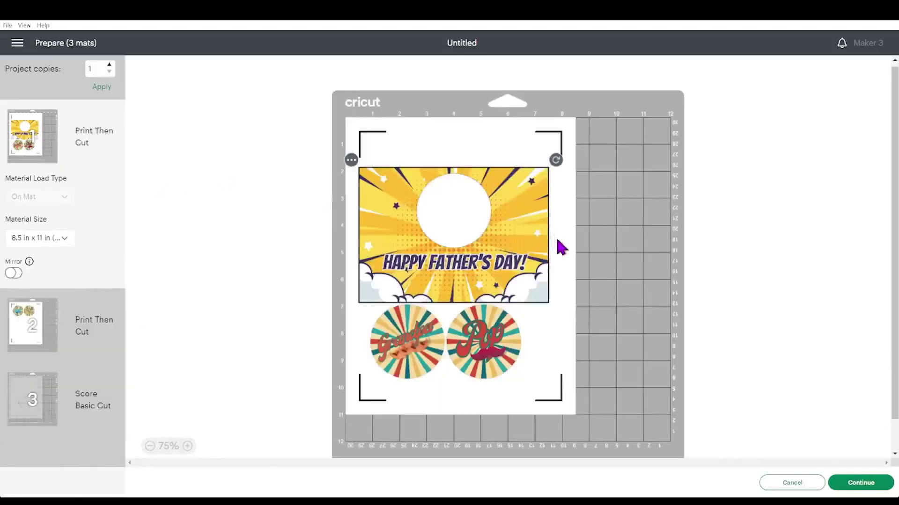
click(863, 487)
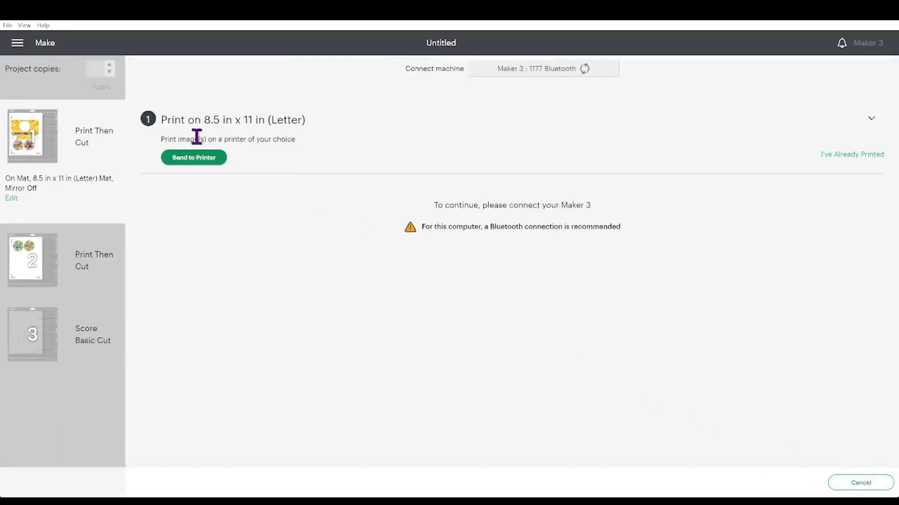
click(194, 164)
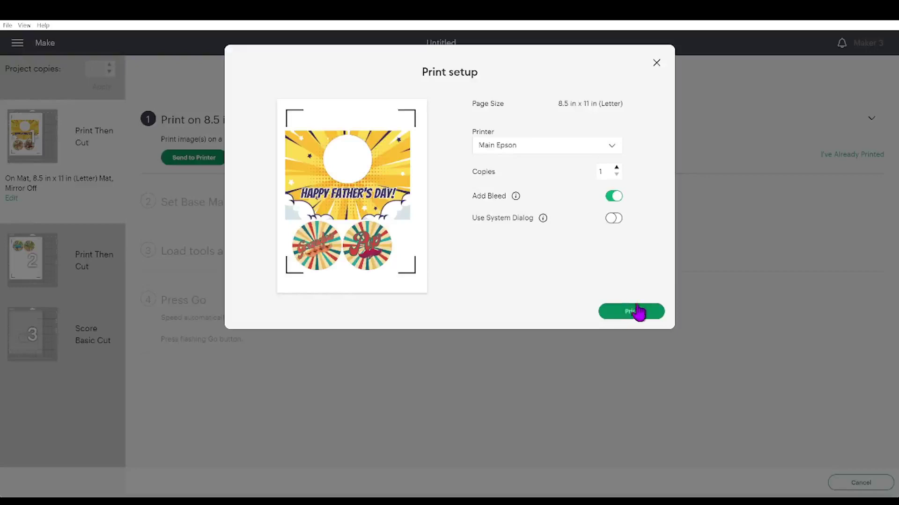
click(657, 63)
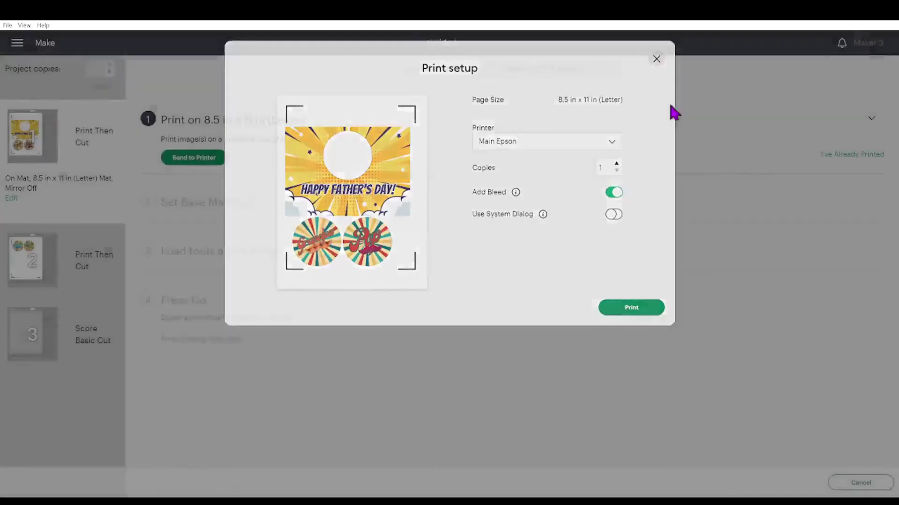
click(828, 157)
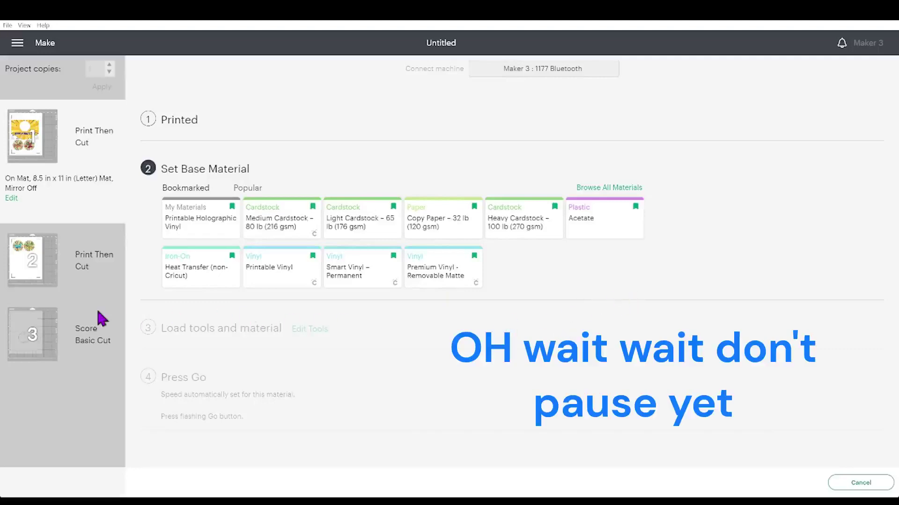
Set the base material of the Score and Basic Cut mat to Heavy Cardstock – 100 lb (270 gsm).
click(52, 338)
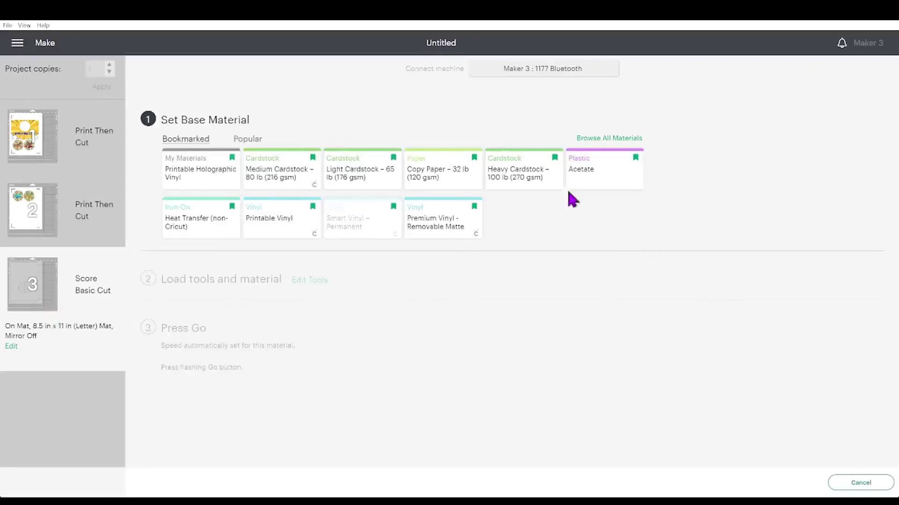
click(538, 174)
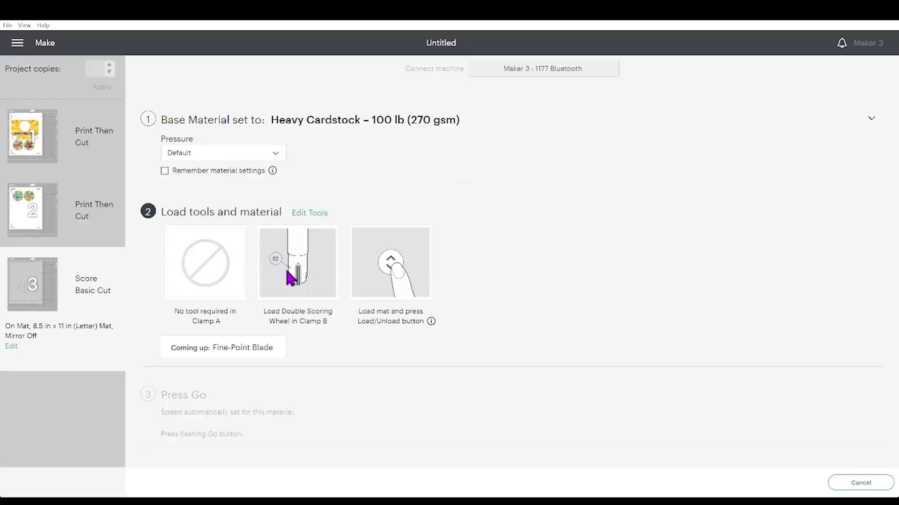
Look over the scoring tool options for the card base mat, including the Scoring Stylus, without applying a change.
click(313, 214)
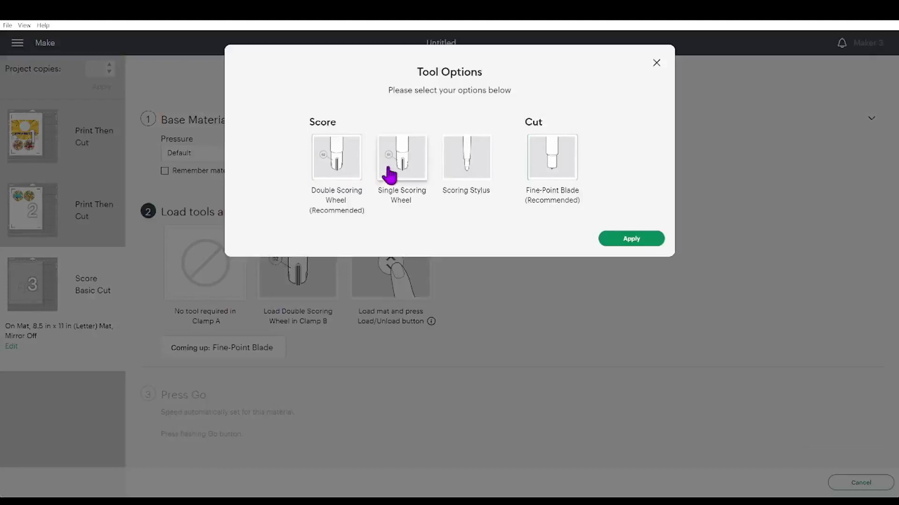
click(475, 166)
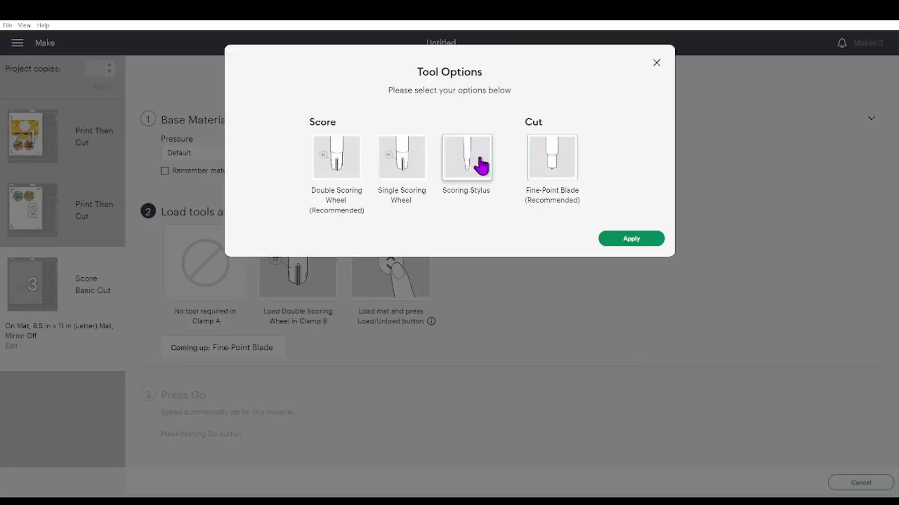
click(656, 63)
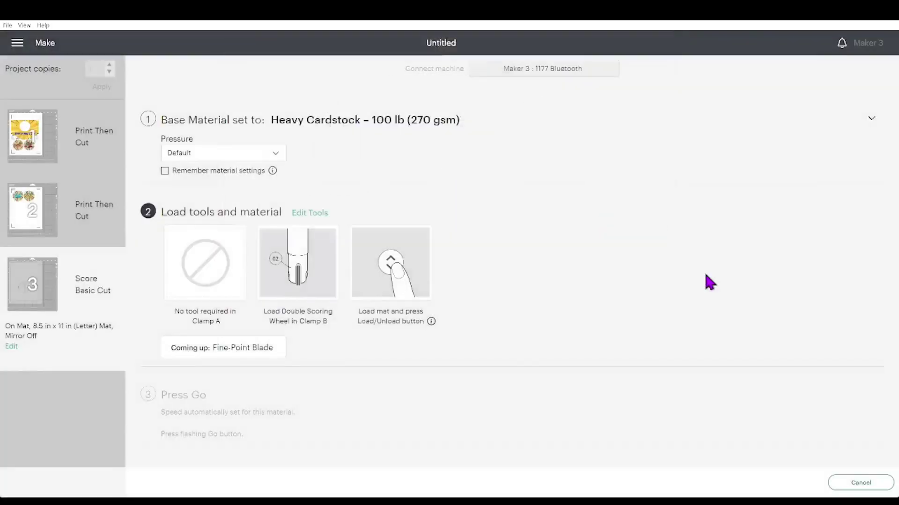